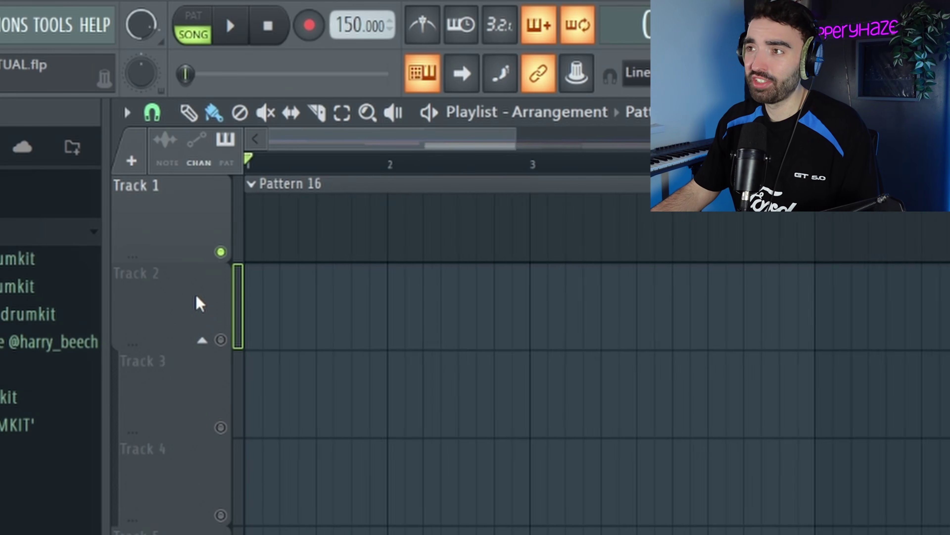
Open the Serum channel's piano roll for Pattern 16
scroll(196, 304, up, 4)
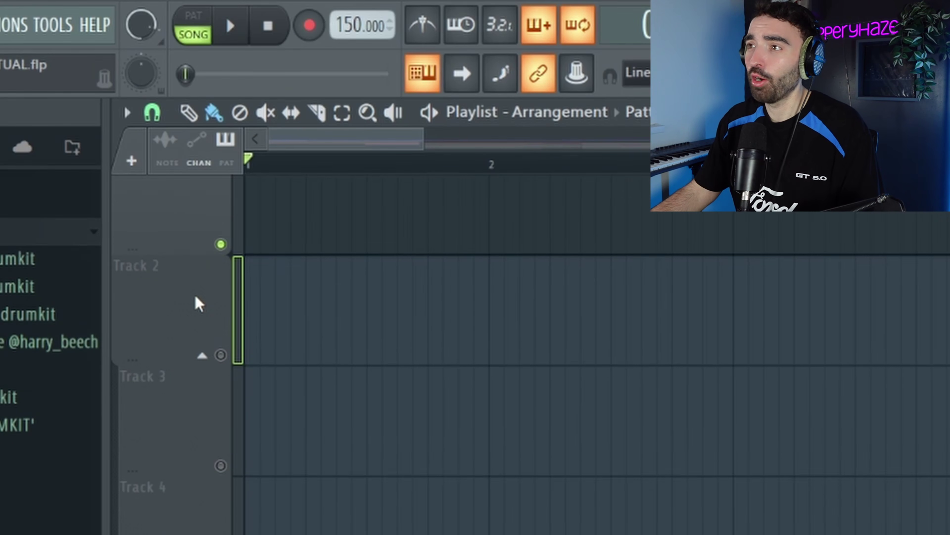
scroll(321, 306, up, 1)
key(F6)
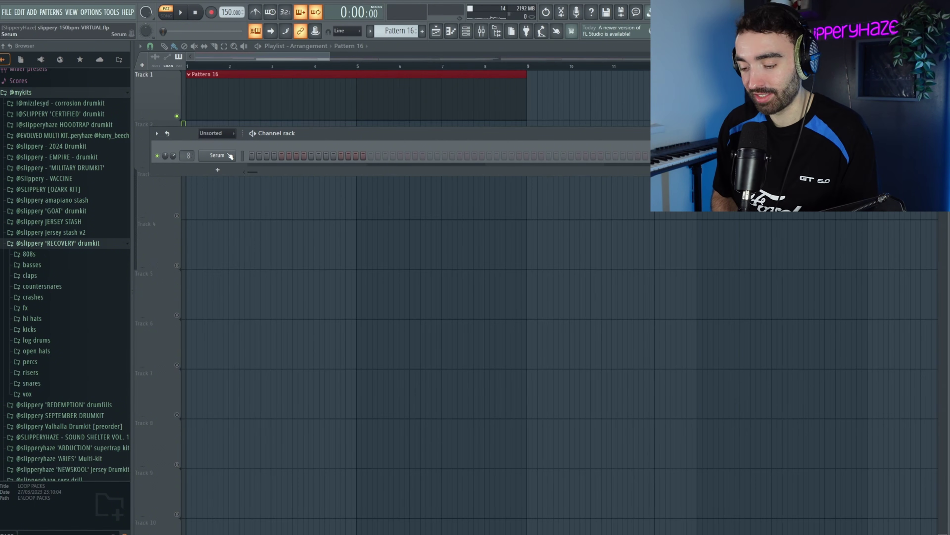
click(230, 156)
mouse_move(307, 182)
mouse_down()
mouse_move(299, 186)
mouse_move(314, 187)
mouse_up()
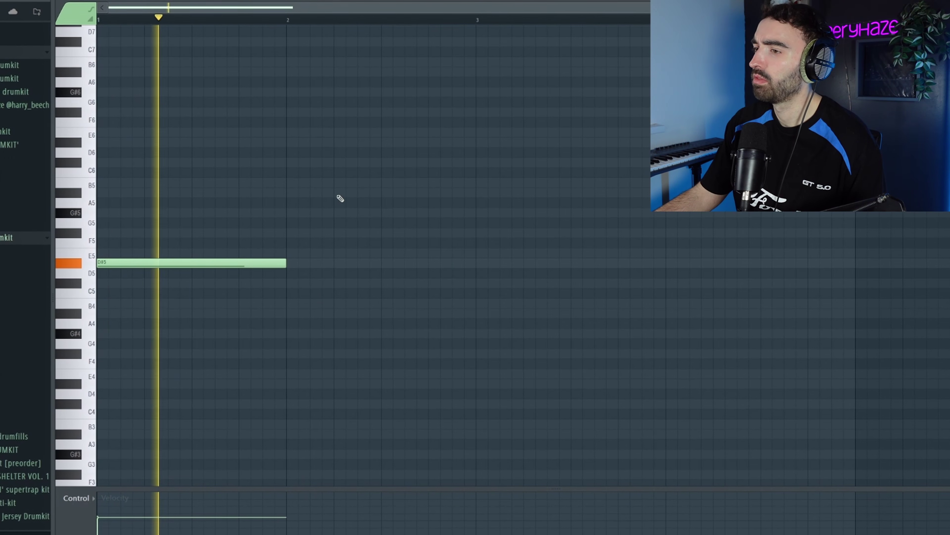
Add half-bar B4 and A#4 notes in bar 2, following the D#5 note of the Serum melody
click(302, 305)
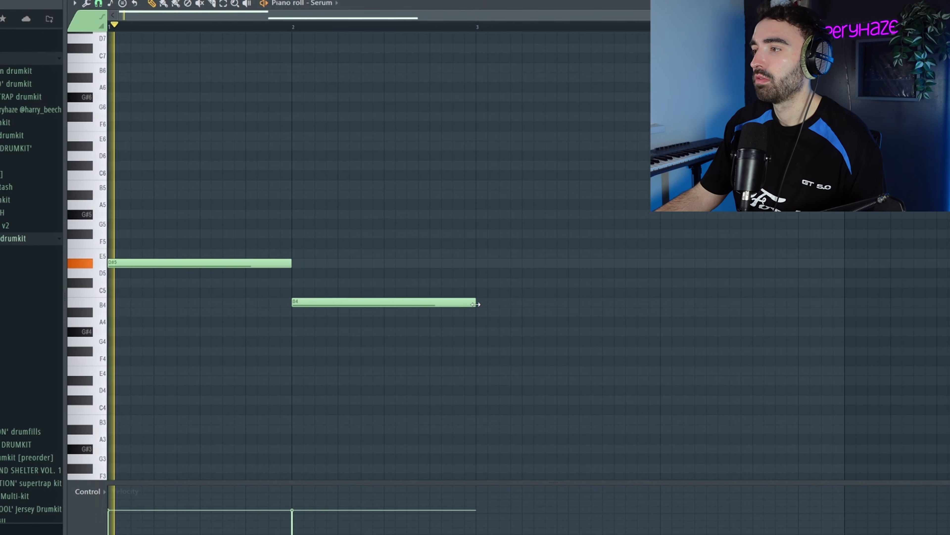
drag(459, 304, 382, 305)
click(387, 312)
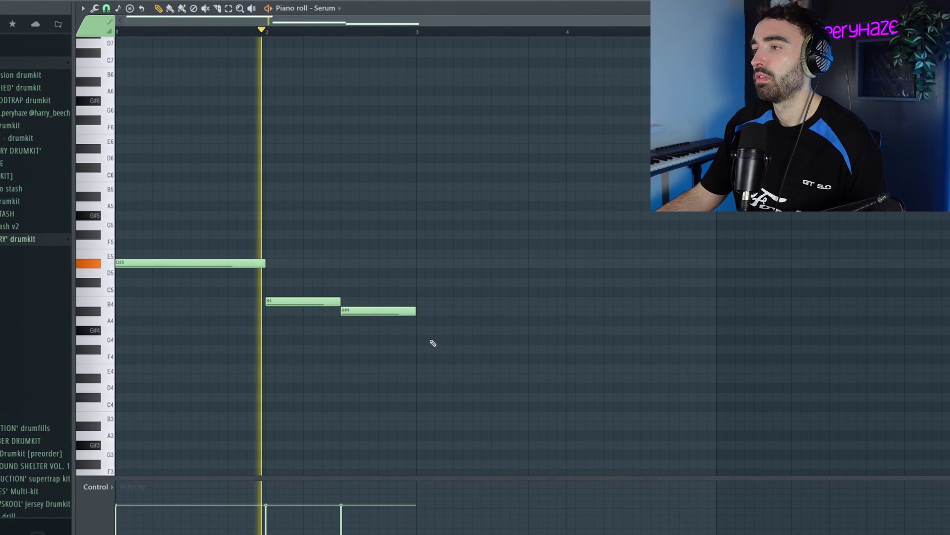
Duplicate the two-bar phrase until the Serum melody fills eight bars
drag(540, 371, 291, 240)
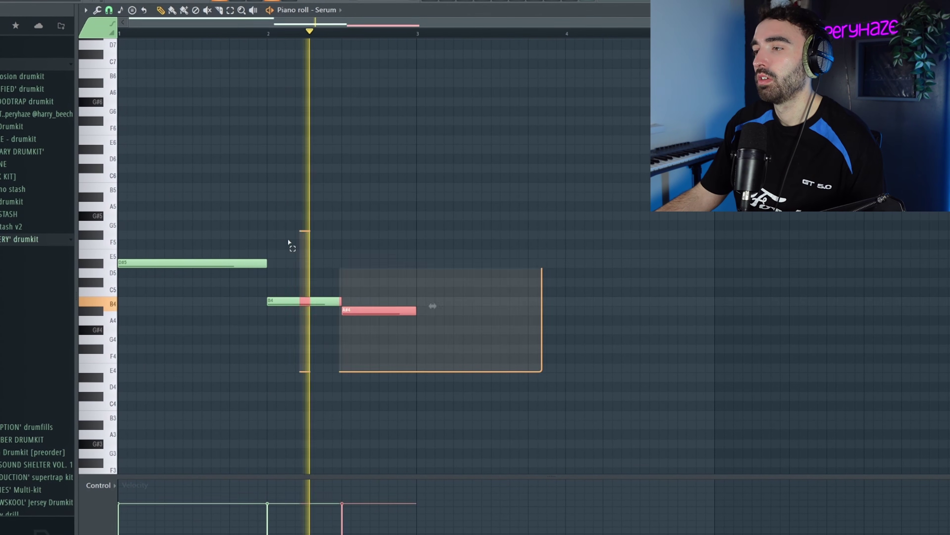
key(ctrl+b)
click(448, 206)
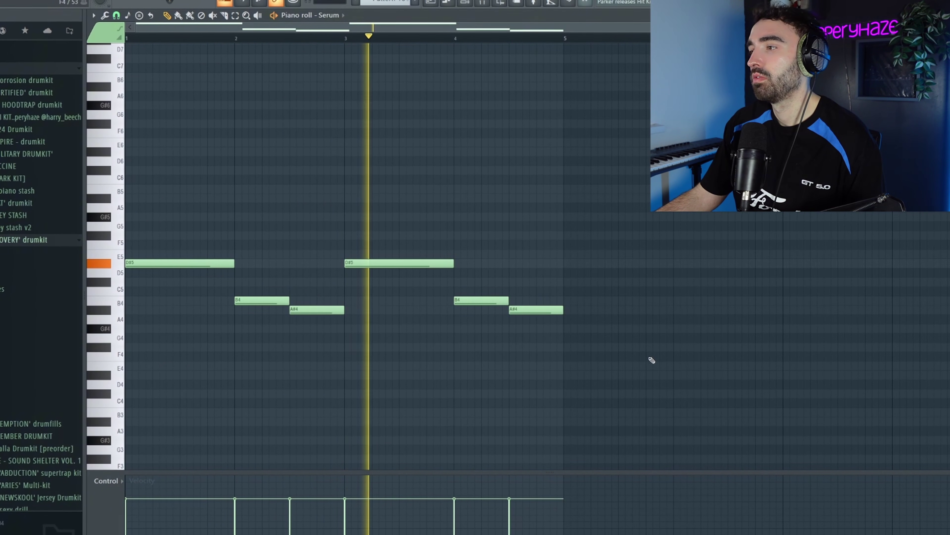
key(ctrl+a)
key(ctrl+b)
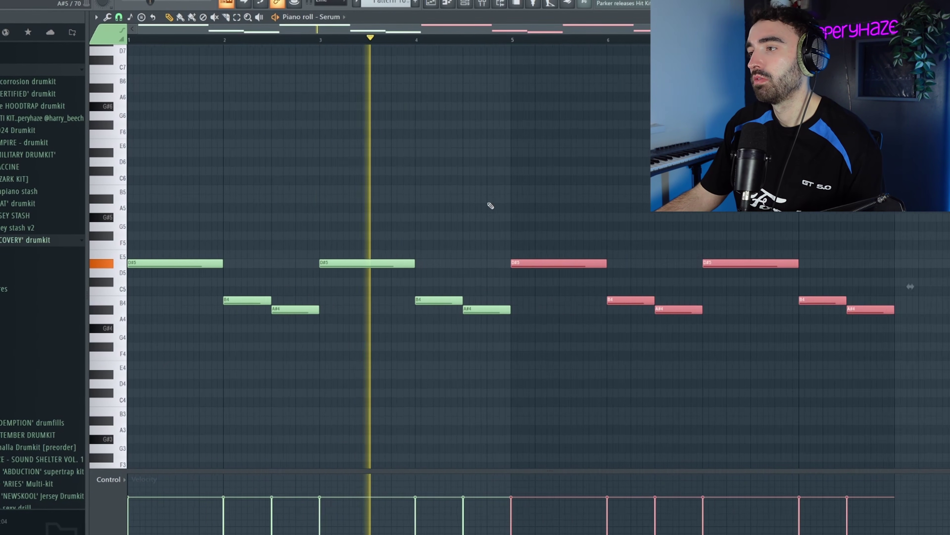
click(488, 206)
scroll(487, 206, down, 2)
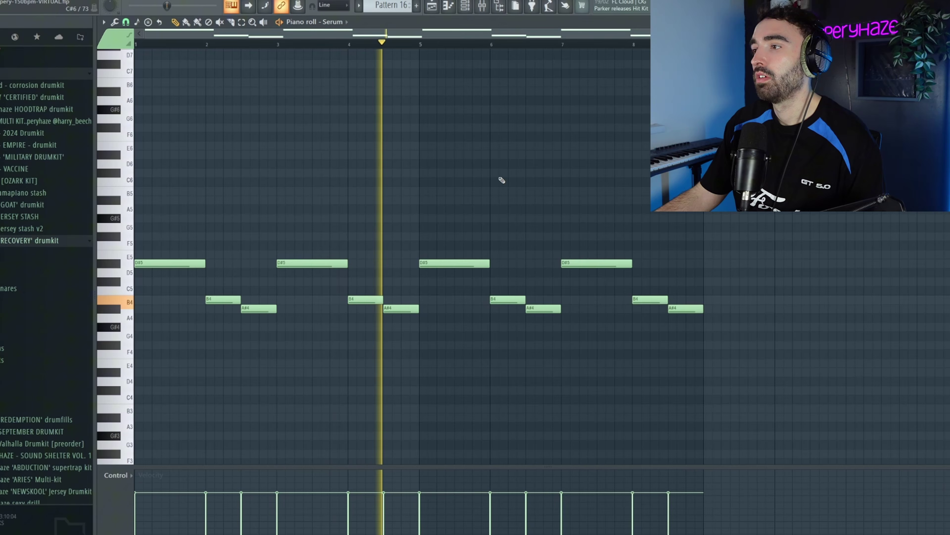
Try the A#4 note at the end of bar 6 an octave higher
ctrl+click(538, 309)
key(ctrl+Up)
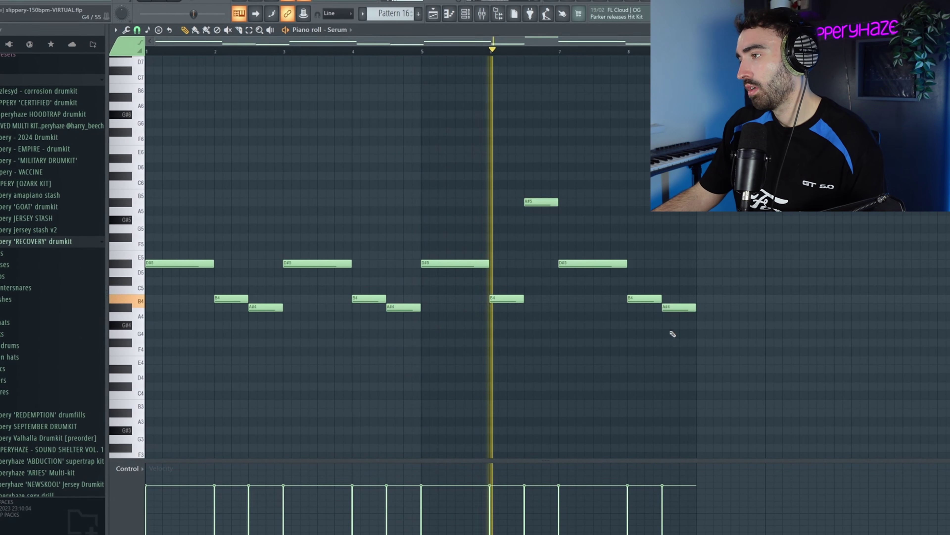
drag(575, 232, 488, 134)
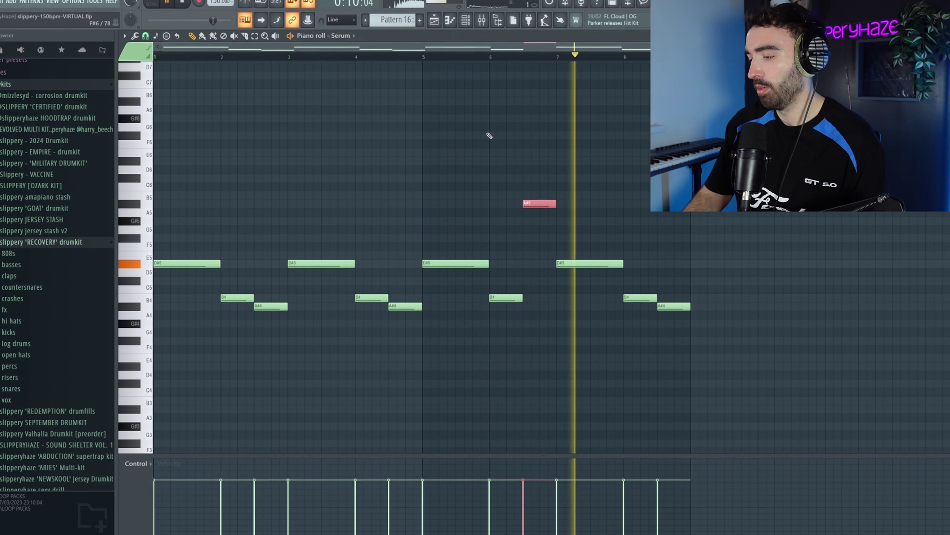
key(ctrl+Down)
Try the A# note at the end of bar 8 an octave higher, and lower the A# notes ending bars 4 and 8
ctrl+click(685, 306)
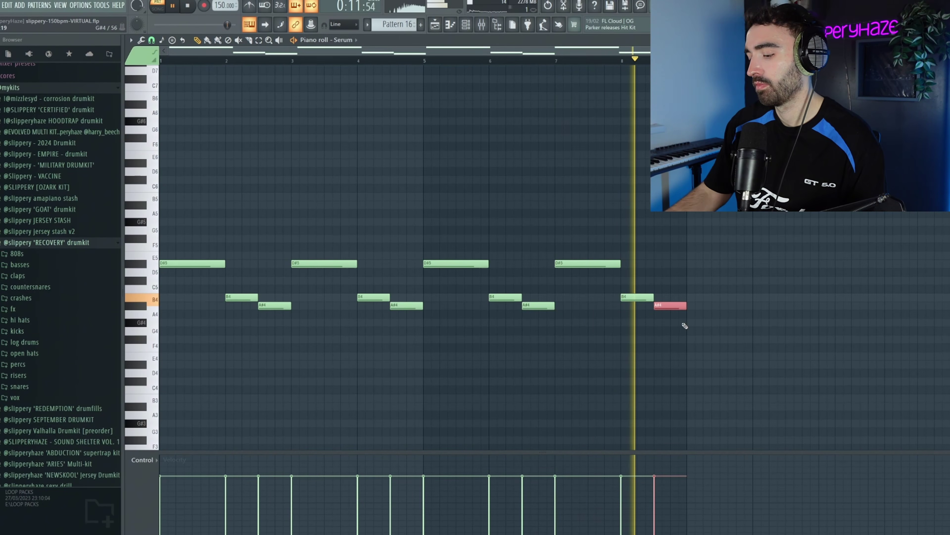
key(ctrl+Up)
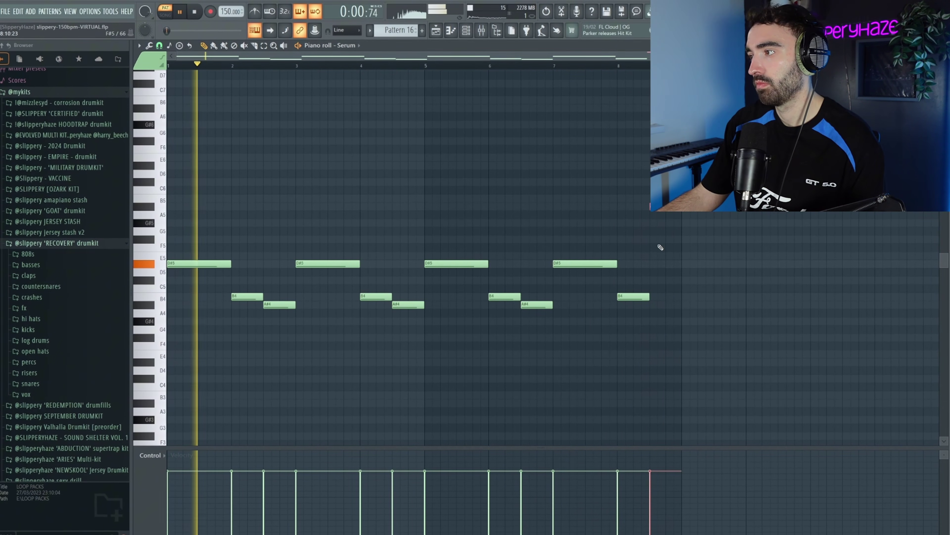
key(ctrl+Down)
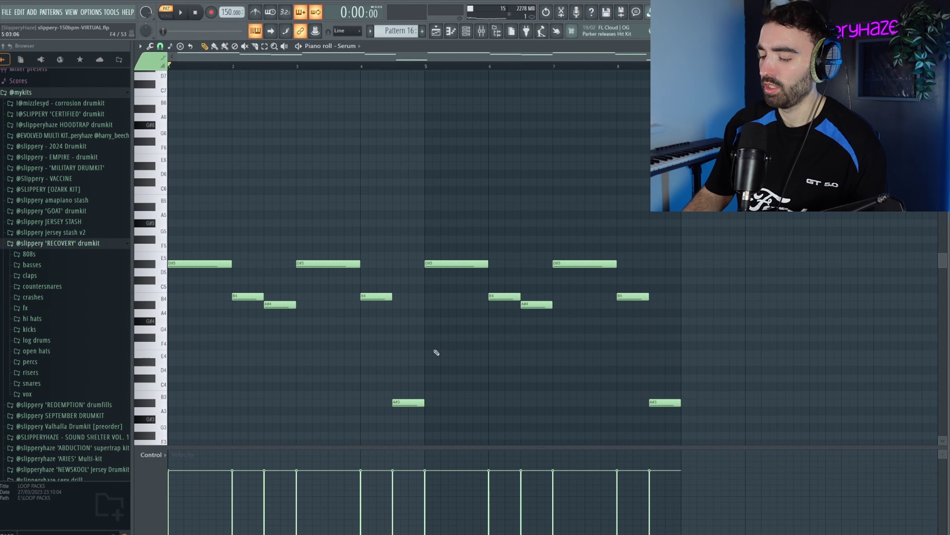
Try the whole melody an octave lower, with the A# notes ending bars 4 and 8 raised back to A#3
key(ctrl+Down)
scroll(497, 398, down, 3)
drag(782, 391, 265, 333)
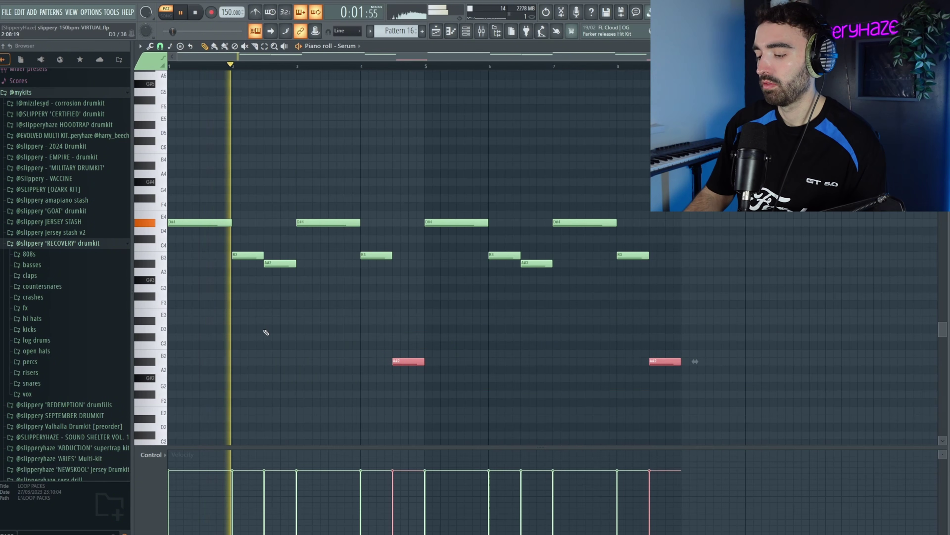
key(ctrl+Up)
scroll(393, 279, up, 3)
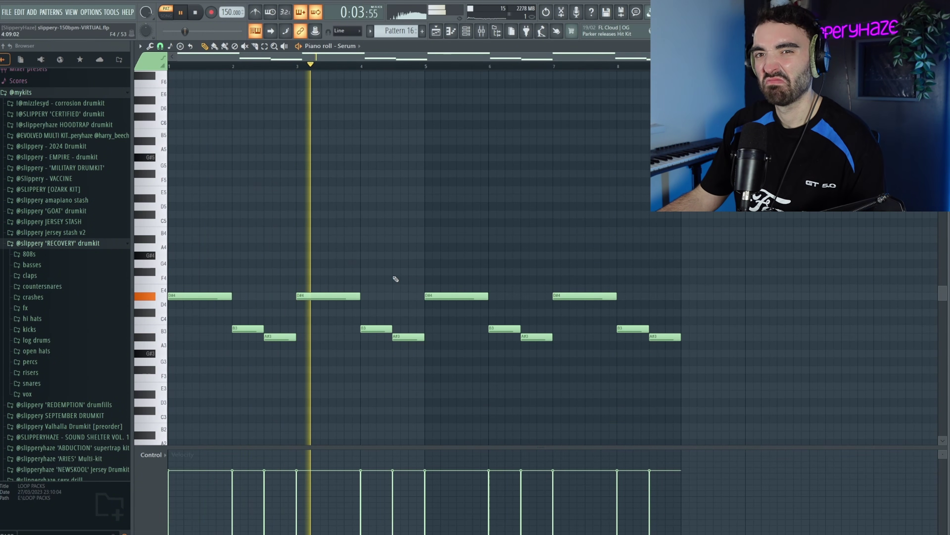
Raise every note of the Serum melody by one octave
key(ctrl+a)
key(ctrl+Up)
key(space)
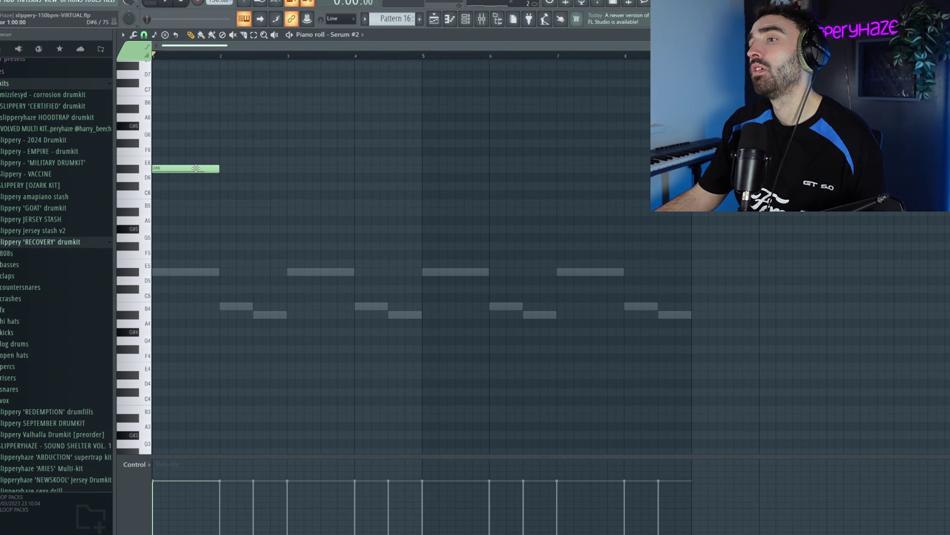
Add one-bar D#6 notes in bars 3, 5 and 7 of the Serum #2 part
key(space)
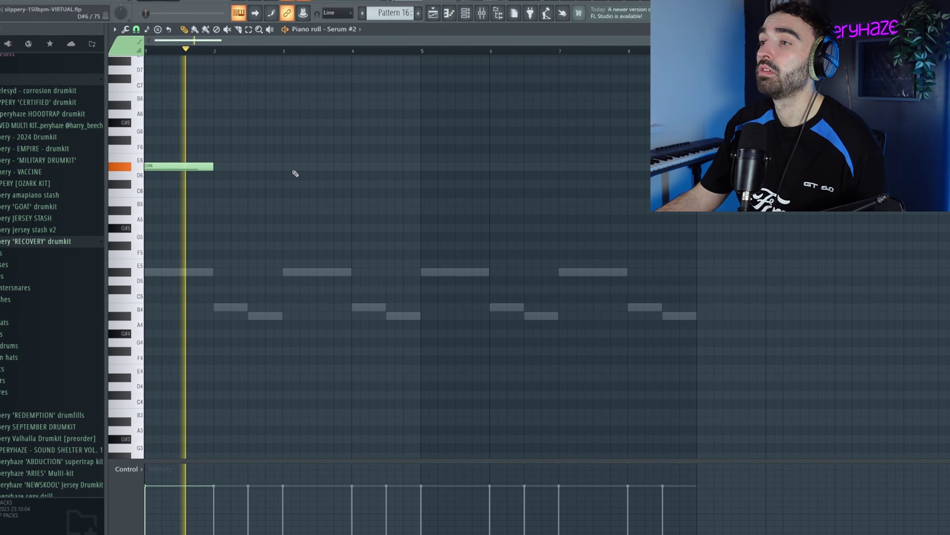
click(292, 168)
scroll(337, 184, down, 1)
scroll(376, 192, up, 3)
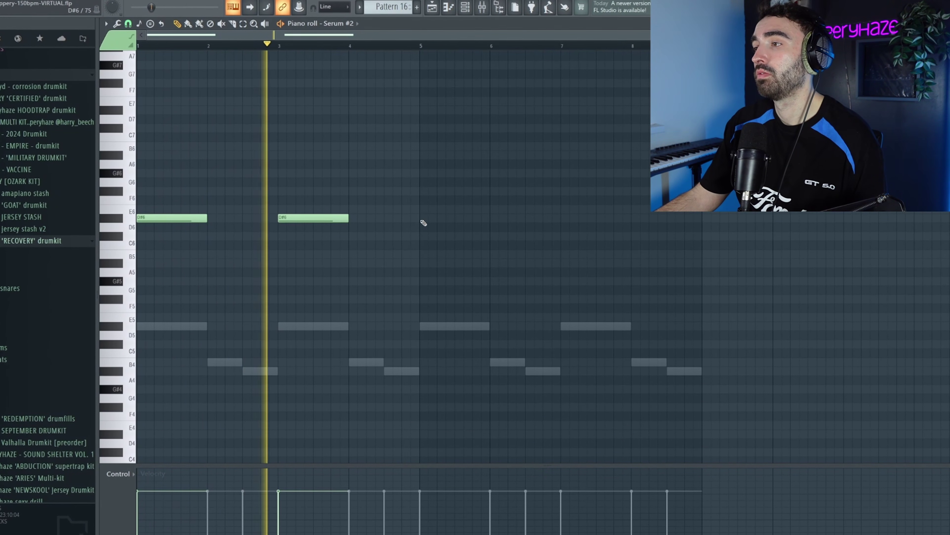
click(425, 220)
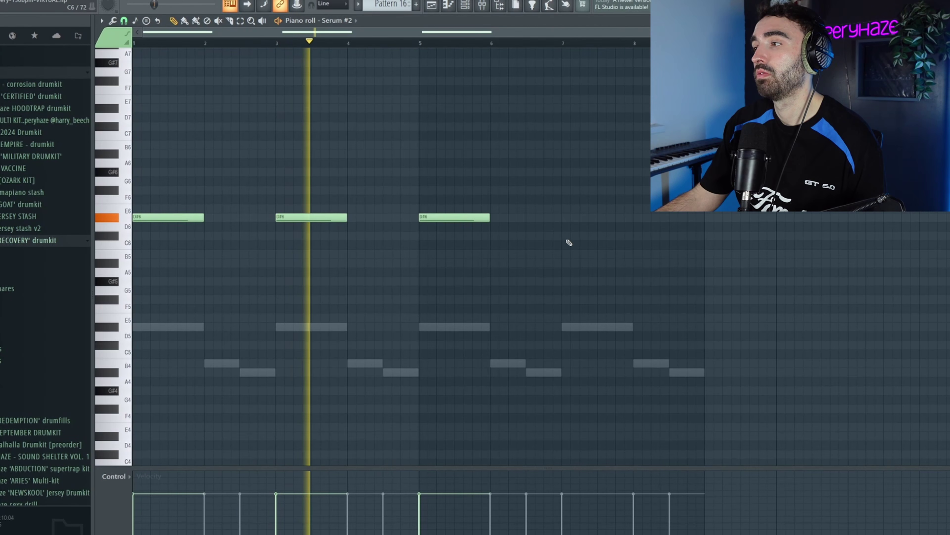
click(569, 217)
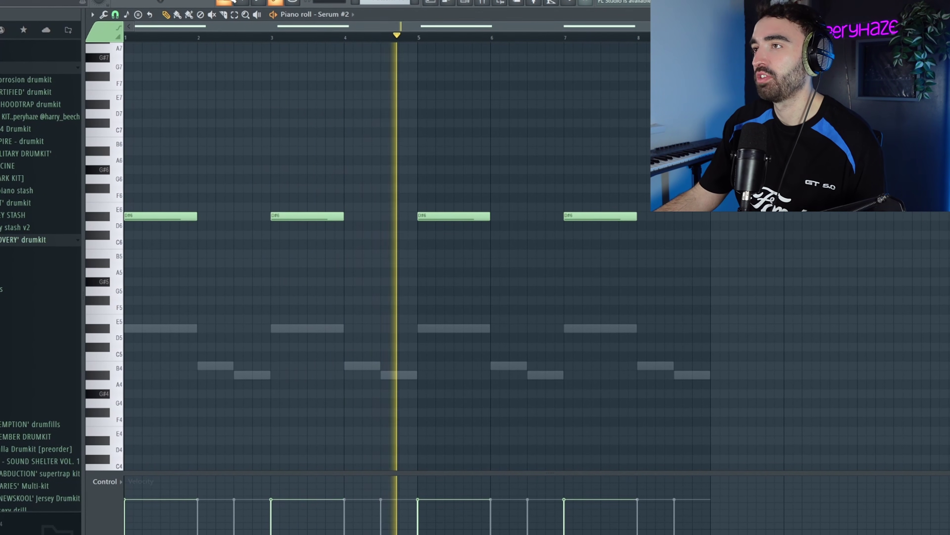
scroll(509, 123, down, 3)
scroll(522, 163, up, 2)
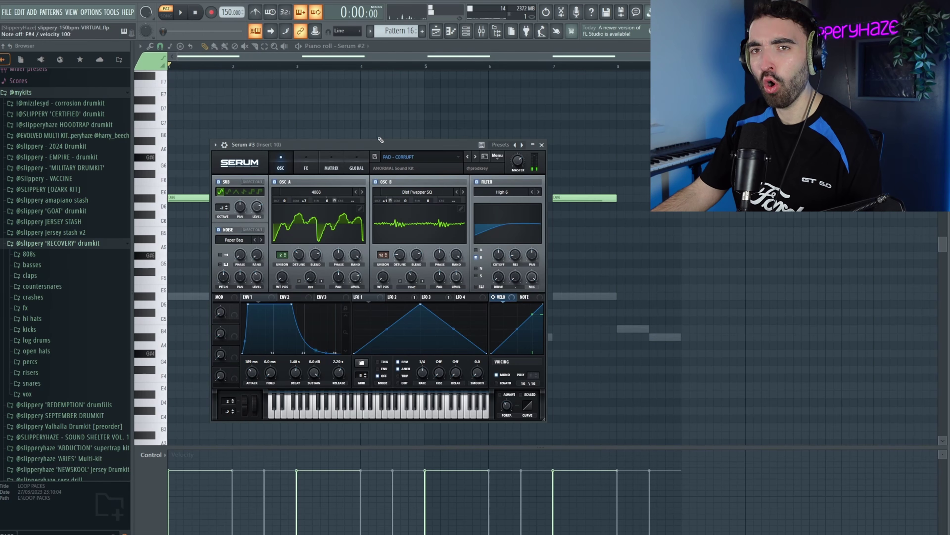
Add half-bar B3 and A#3 notes in bar 2 of the Serum #3 part, and duplicate the two-bar phrase into bars 3 and 4
click(152, 199)
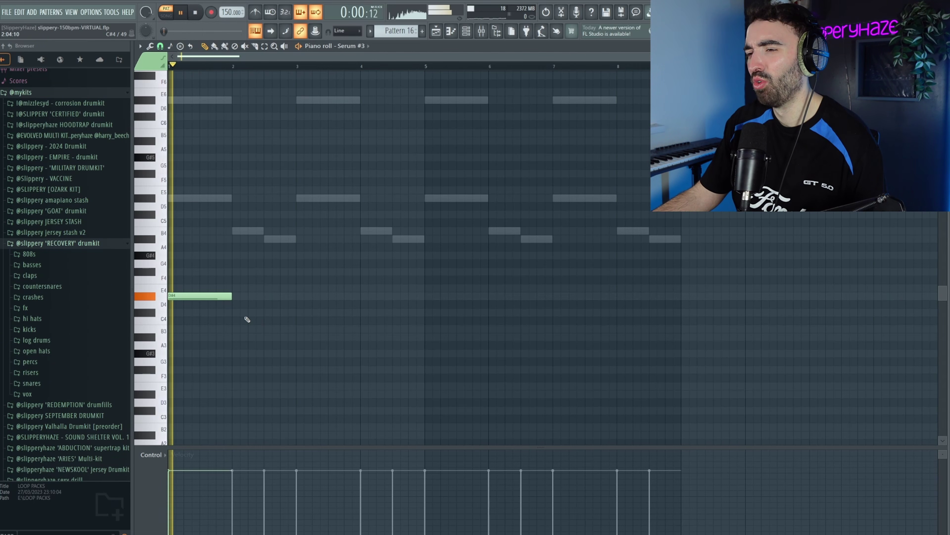
click(234, 313)
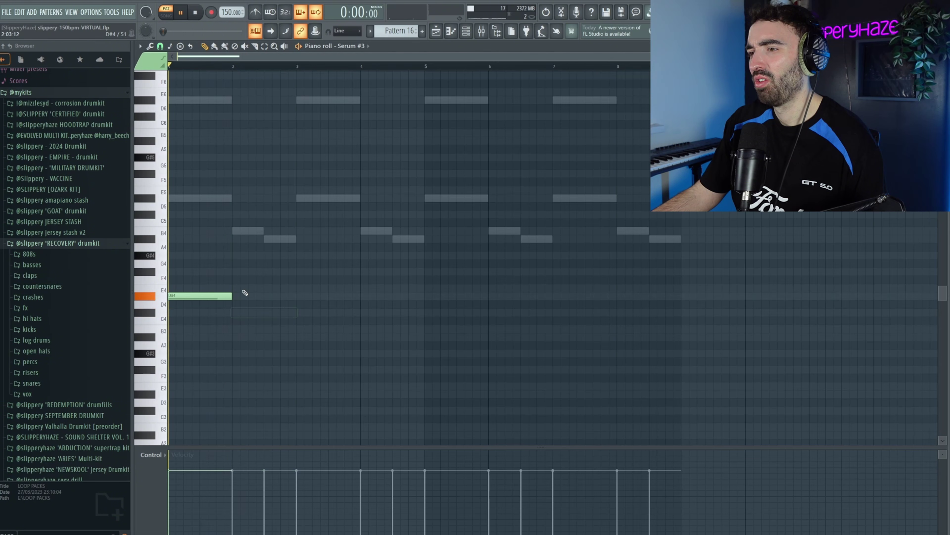
click(239, 230)
click(269, 239)
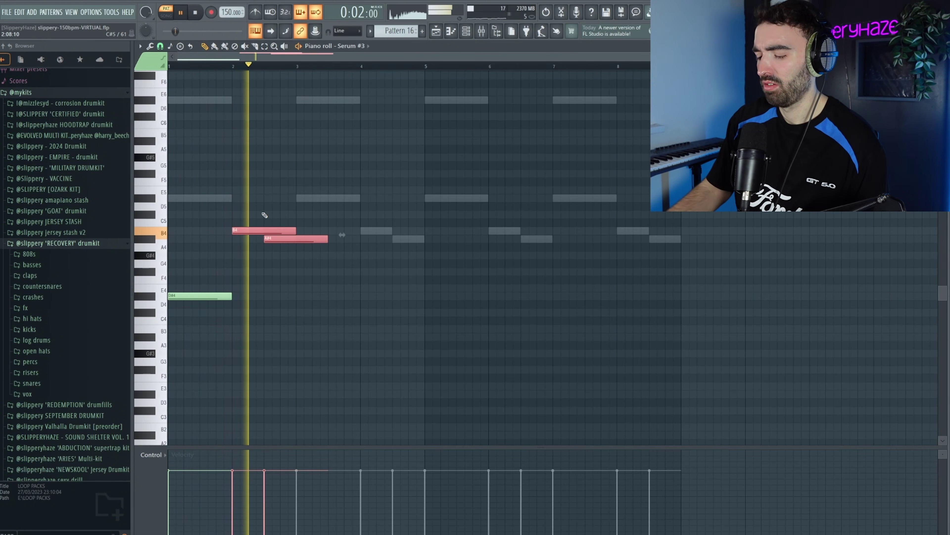
key(ctrl+Down)
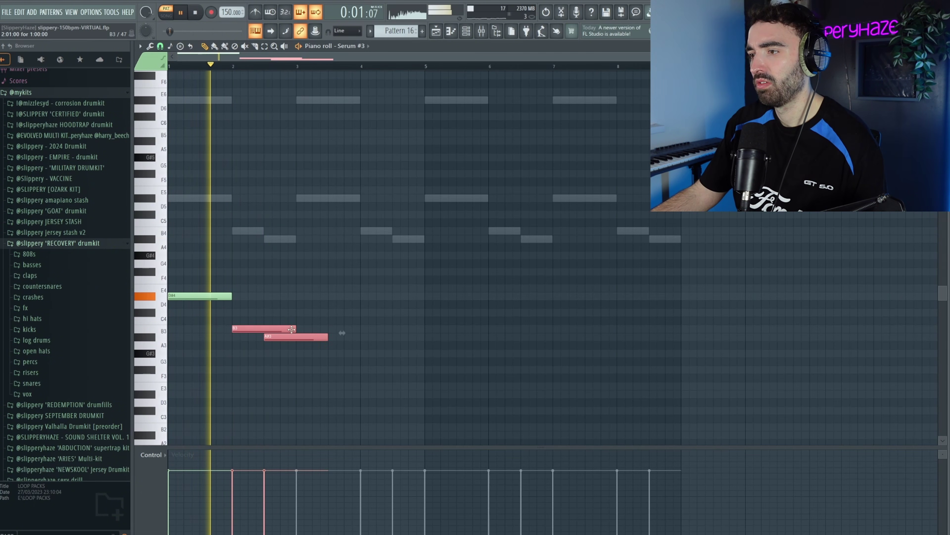
drag(292, 328, 260, 329)
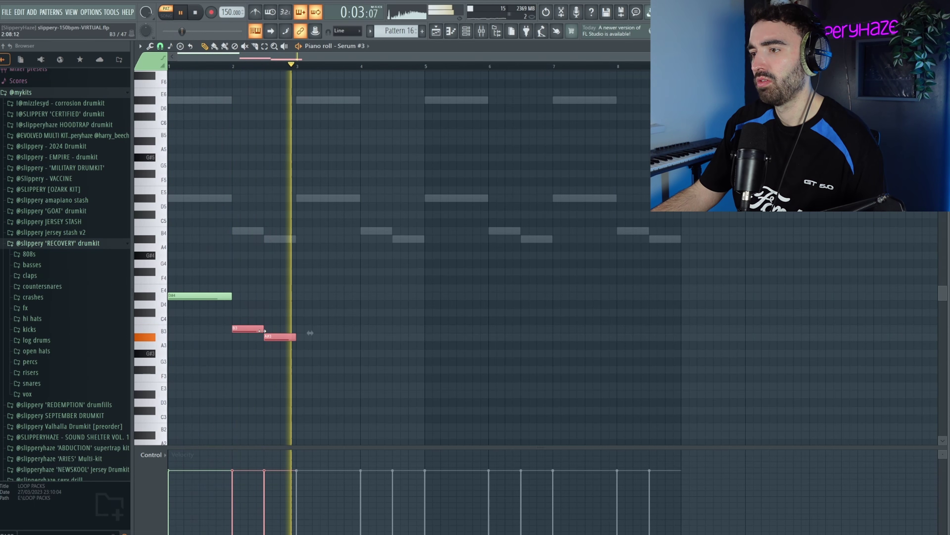
key(ctrl+b)
scroll(221, 220, up, 3)
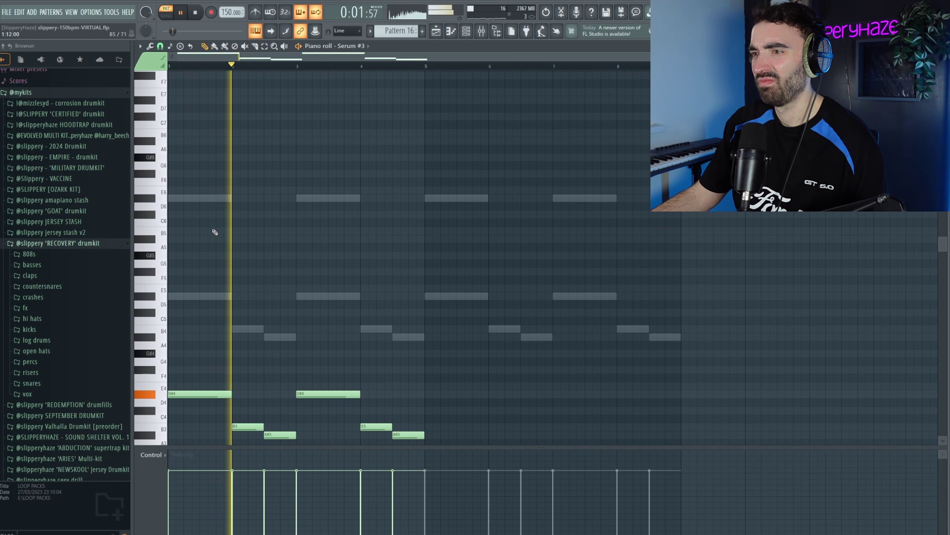
Add a half-bar D#6 note with reduced velocity at the end of bar 1, and repeat it in bar 3
click(216, 198)
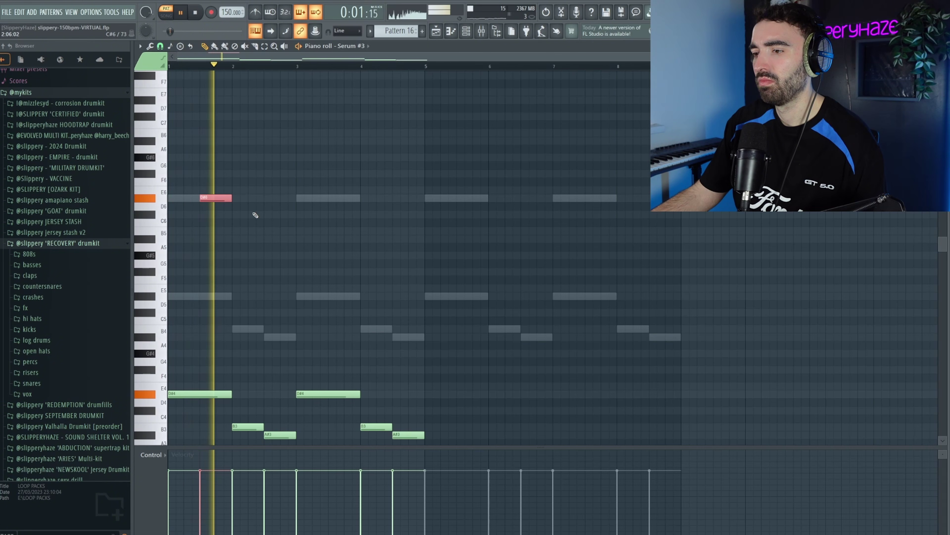
scroll(250, 211, down, 2)
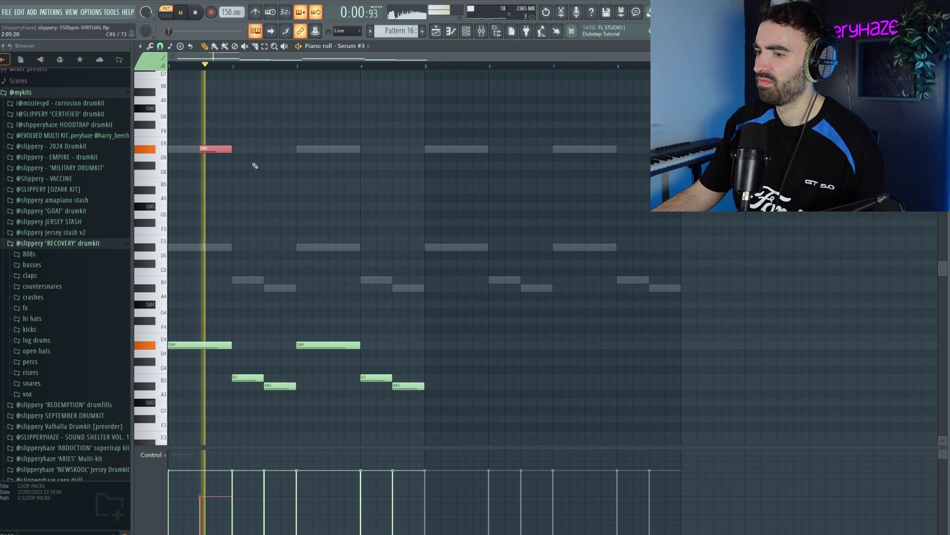
key(ctrl+b)
scroll(262, 168, down, 1)
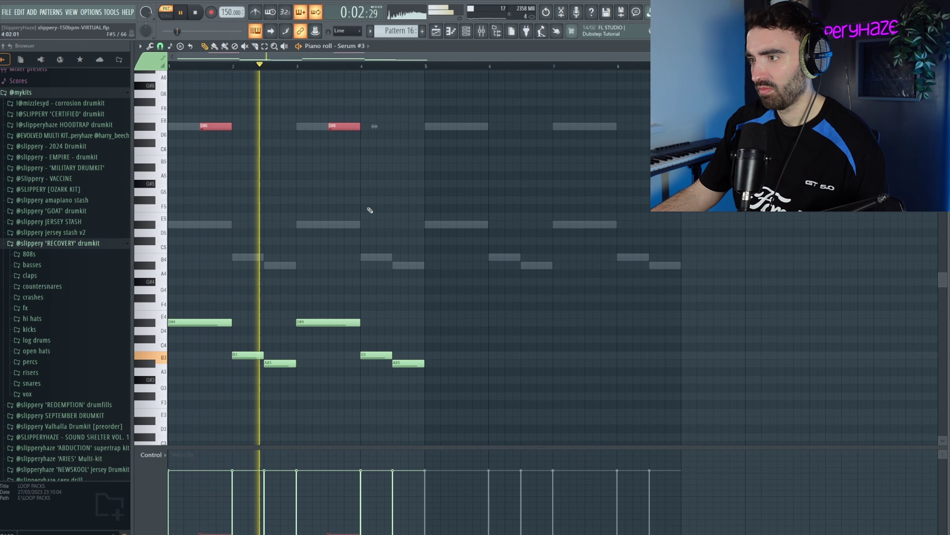
Duplicate the complete four-bar Serum #3 phrase into bars 5 to 8
drag(559, 423, 304, 240)
key(ctrl+a)
key(ctrl+b)
click(402, 211)
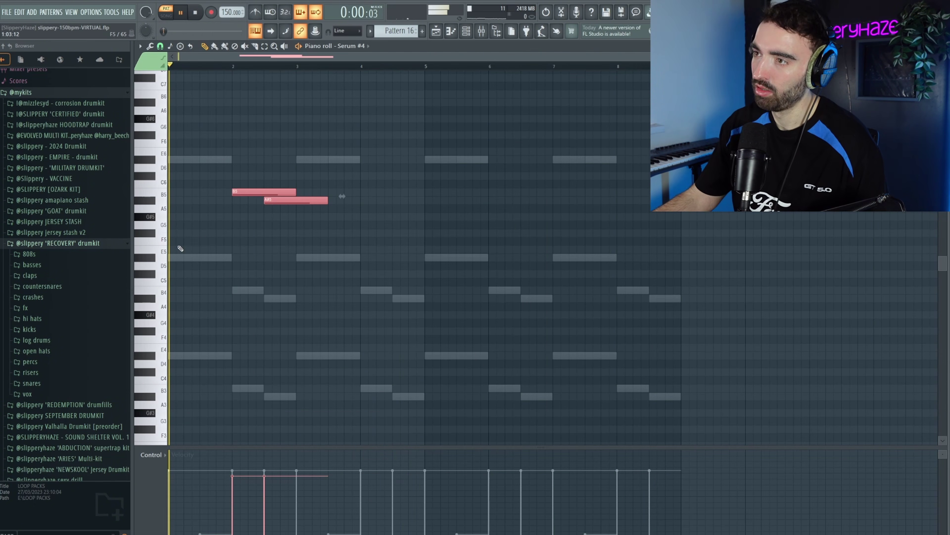
Move the overlapping B5 and A#5 notes of the Serum #4 part half a bar earlier and play the pattern
click(181, 249)
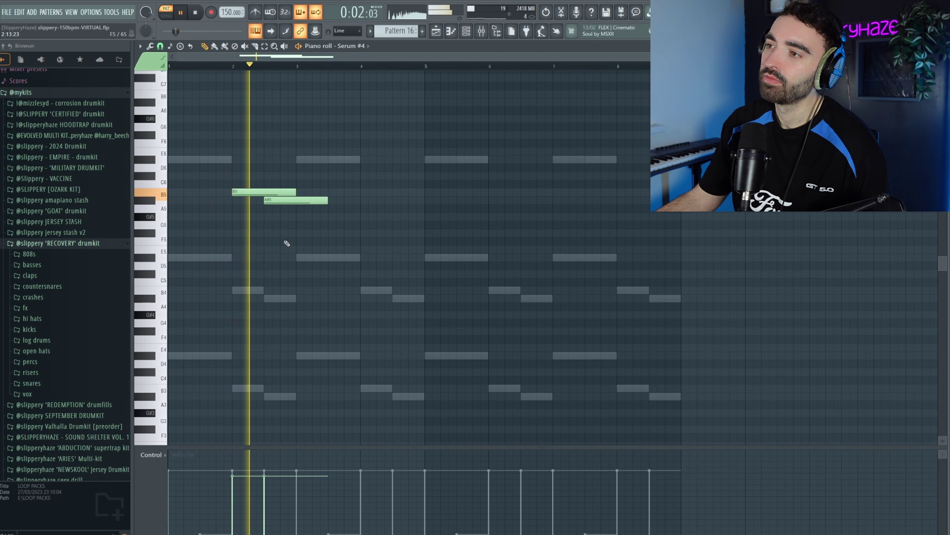
drag(331, 220, 256, 190)
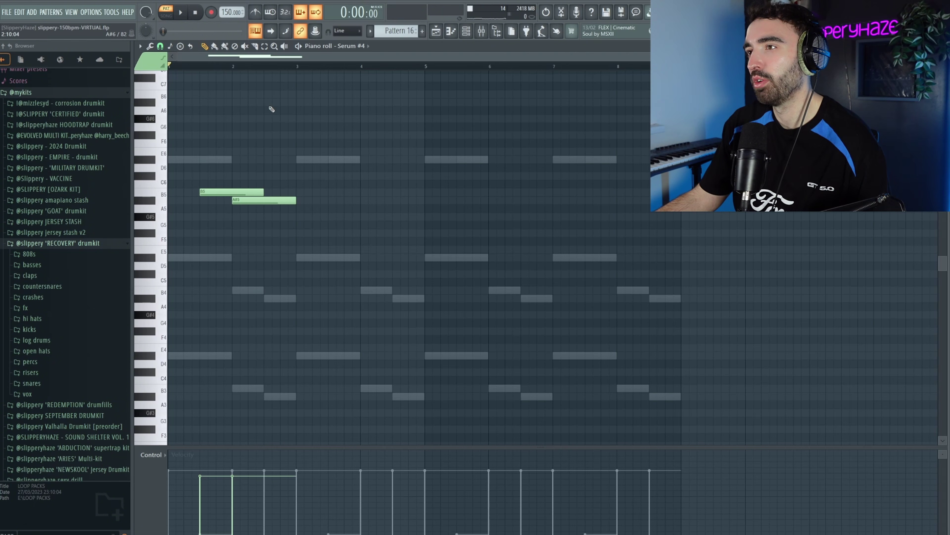
key(space)
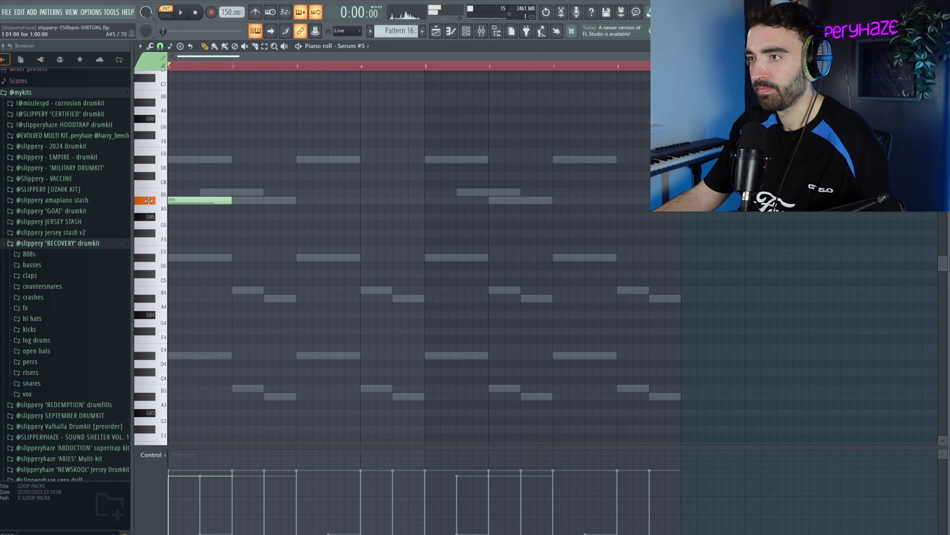
Shorten the bar 1 A#5 note of the Serum #5 part to three quarters of a bar, and add a one-bar B5 note in bar 2
drag(231, 200, 216, 200)
click(264, 192)
key(space)
Duplicate the two-bar Serum #5 phrase until it fills all eight bars
key(ctrl+a)
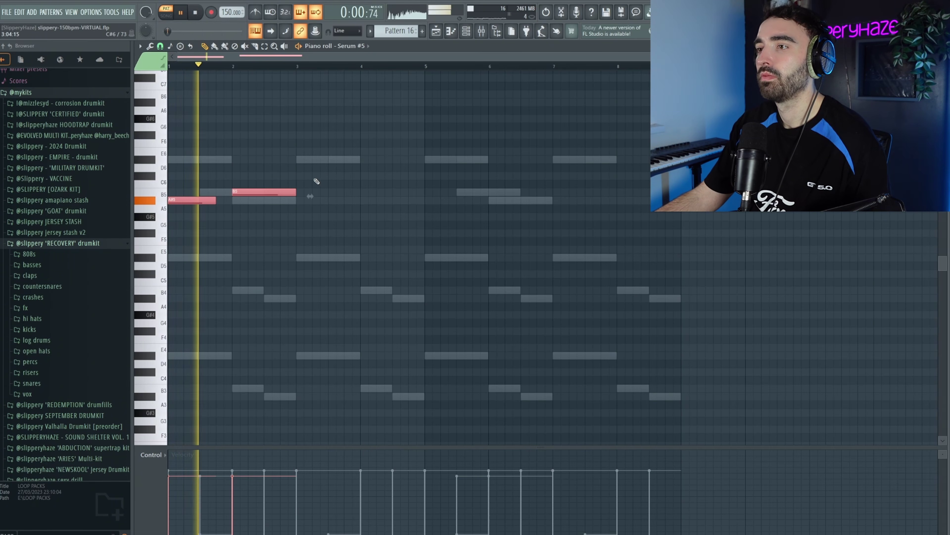
key(ctrl+b)
key(ctrl+d)
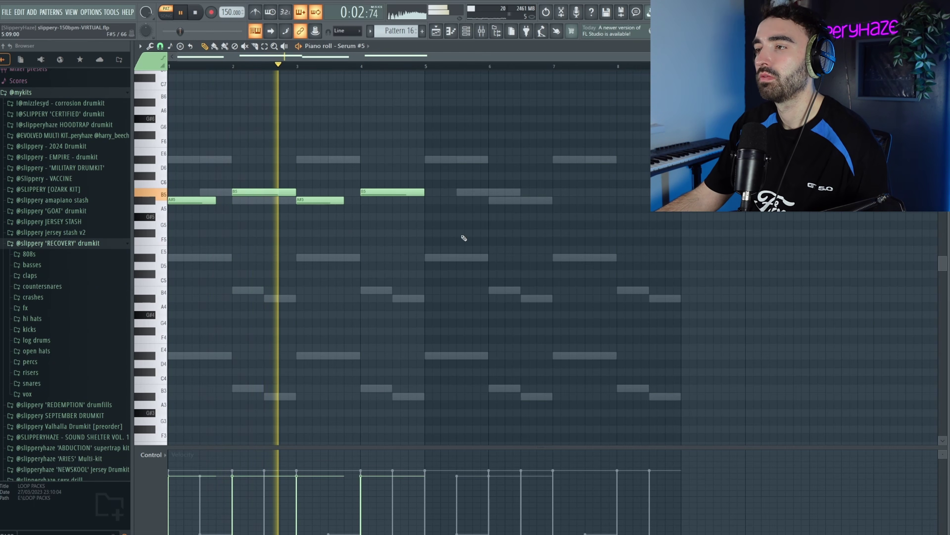
key(ctrl+a)
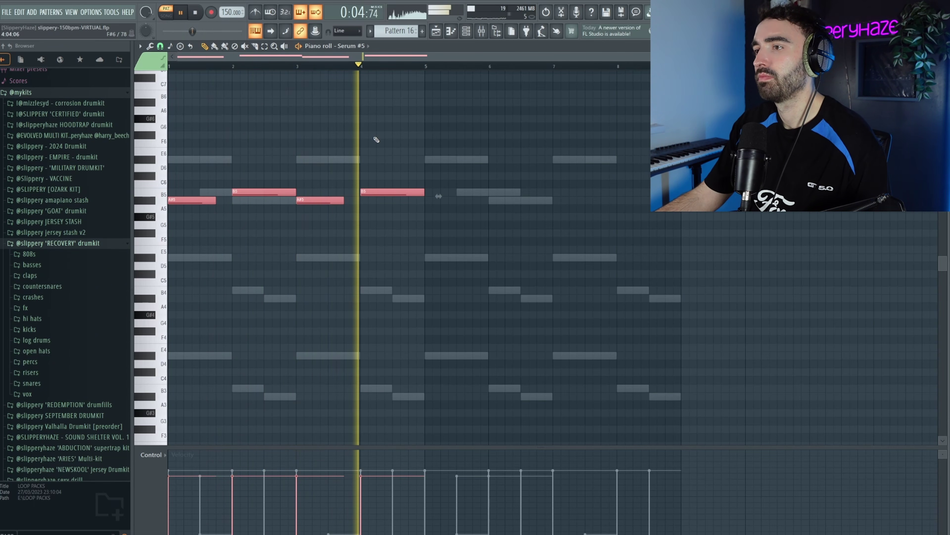
key(ctrl+b)
key(ctrl+d)
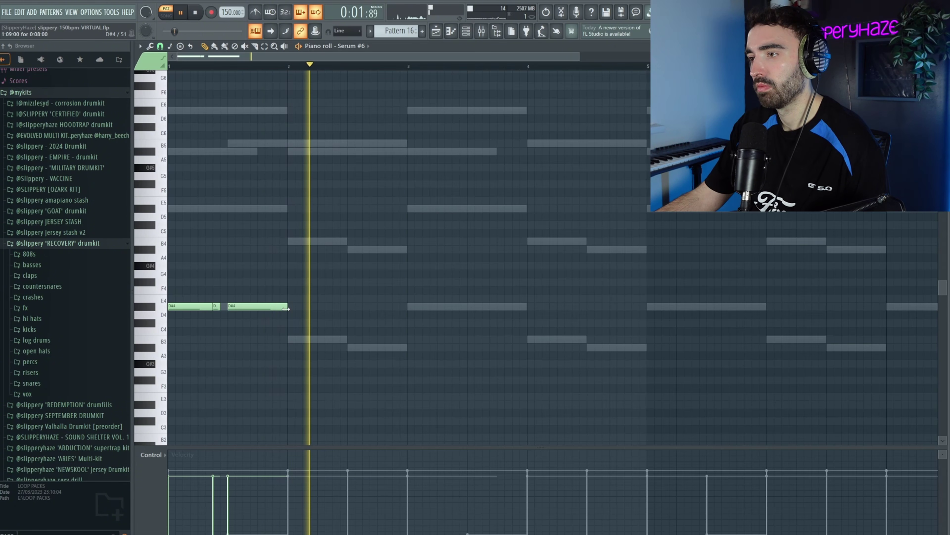
Repeat the two-bar Serum #6 phrase of D#4, D#5 and A#4 notes through bar 8, and slightly raise the velocity of all its notes
scroll(287, 308, down, 2)
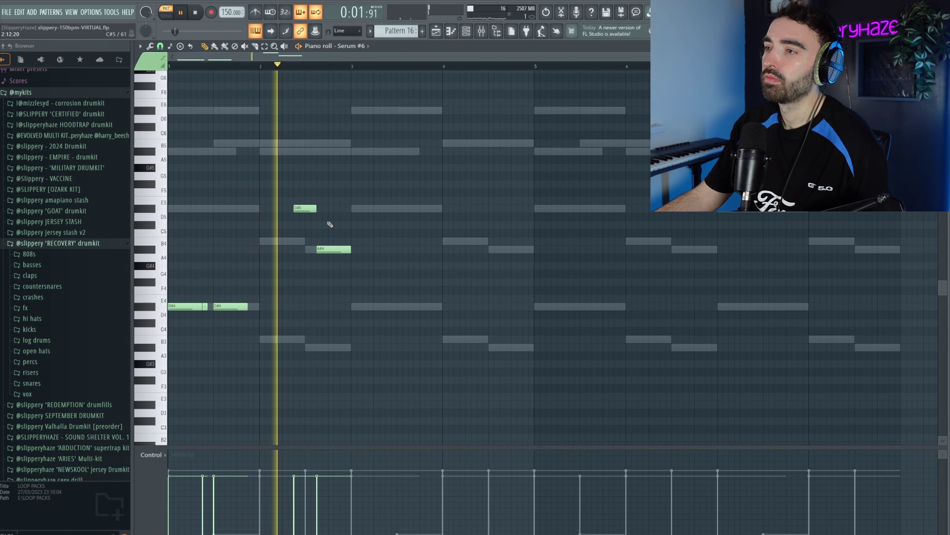
scroll(330, 224, down, 2)
key(ctrl+b)
key(ctrl+b)
key(ctrl+b)
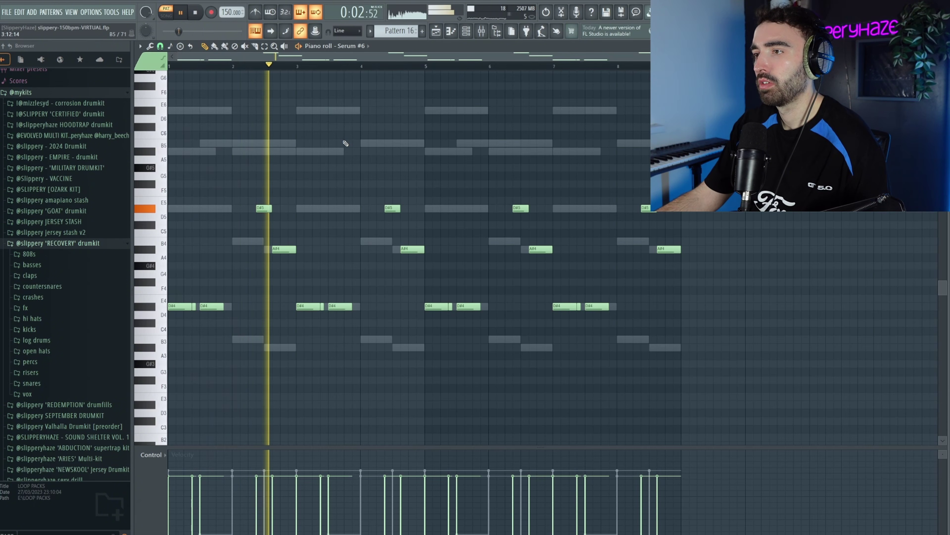
key(ctrl+a)
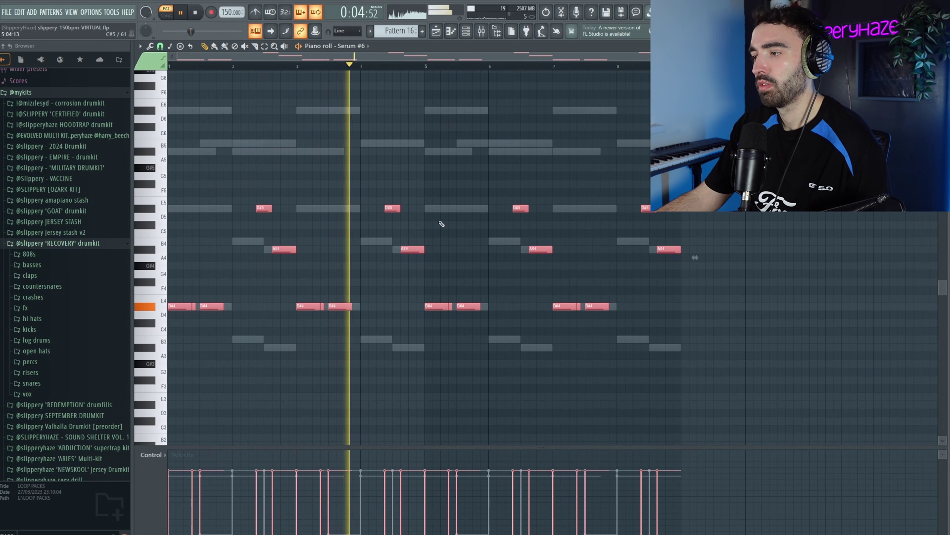
key(ctrl+d)
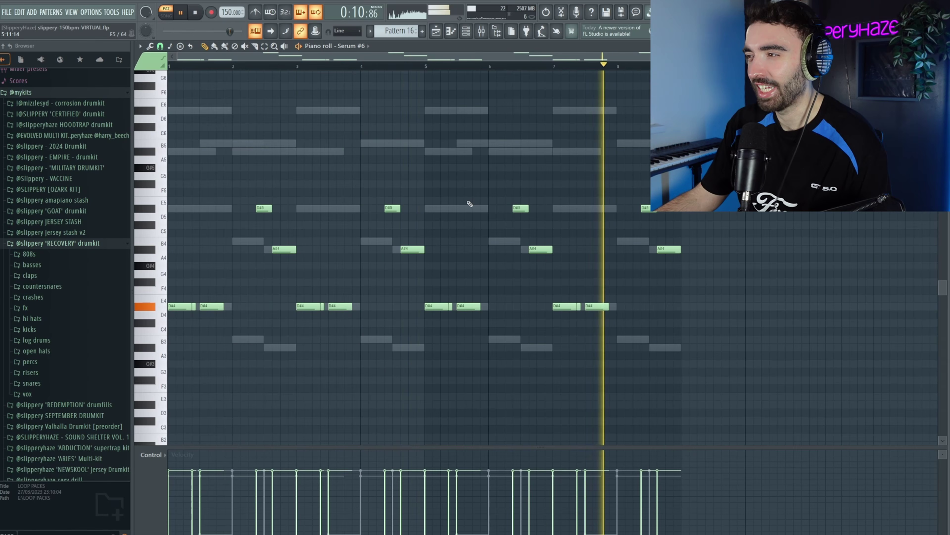
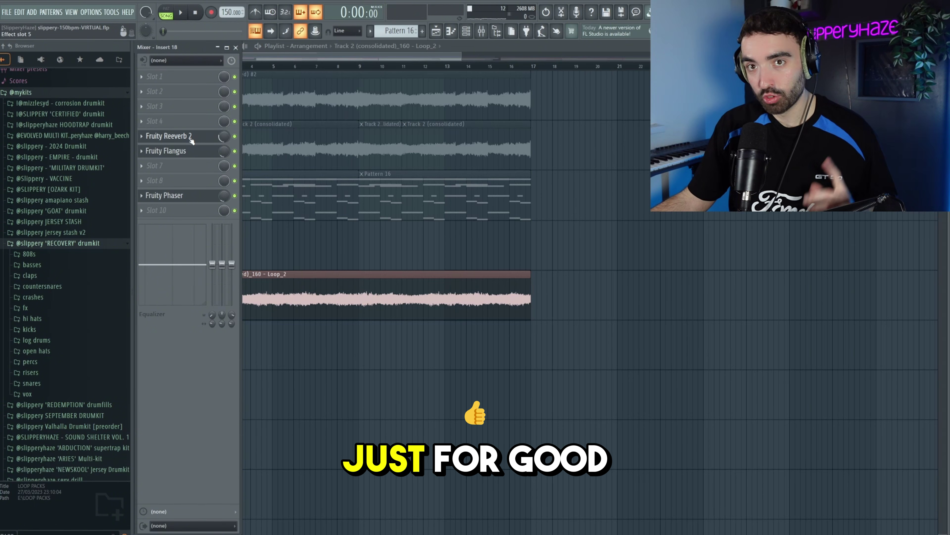
Open the Fruity Reeverb 2, Fruity Flangus and Fruity Phaser effects on mixer Insert 18 to examine their settings
click(184, 141)
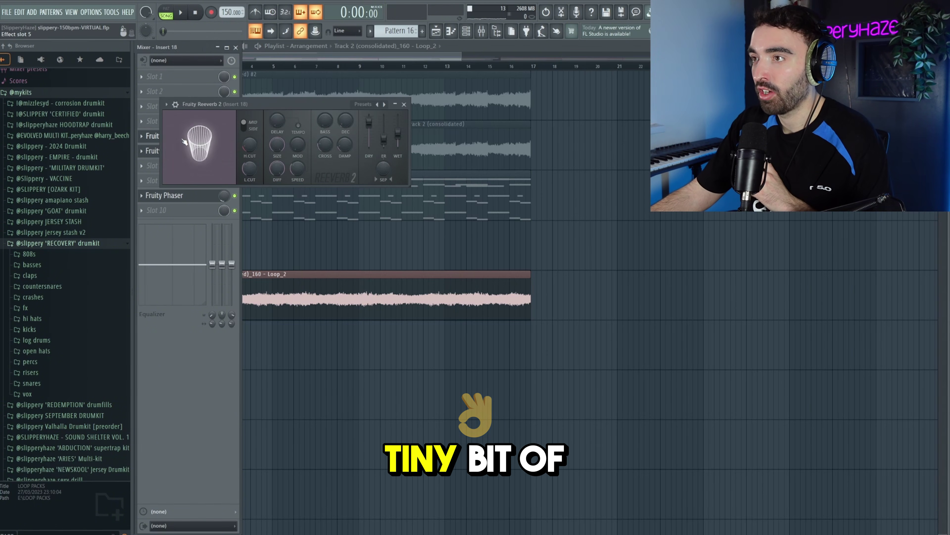
drag(257, 103, 348, 93)
click(180, 152)
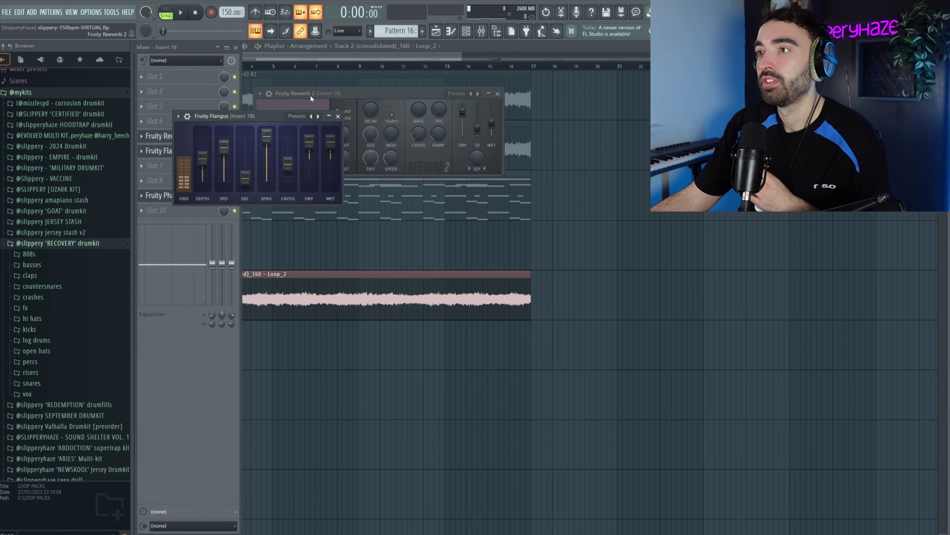
drag(246, 116, 324, 242)
click(164, 195)
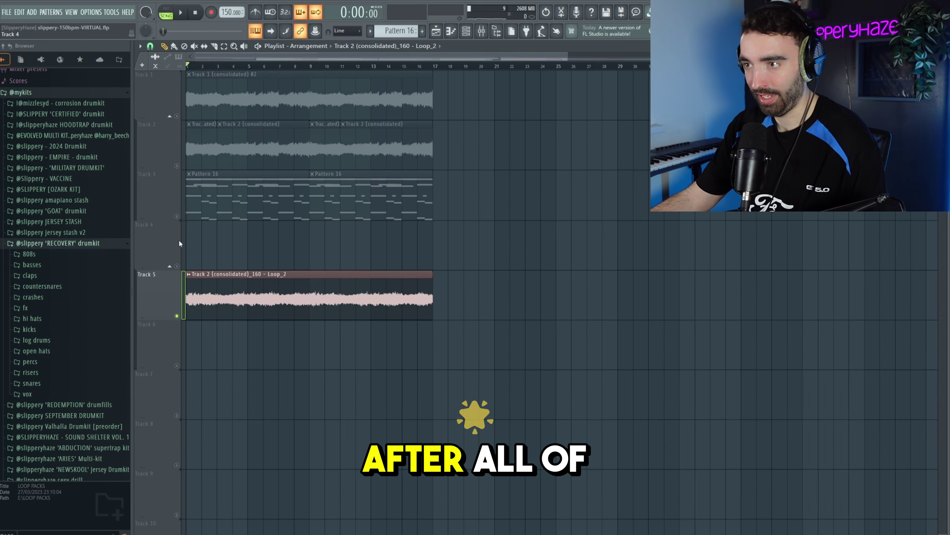
Play the arrangement from the start to hear the consolidated loop on Track 5
key(space)
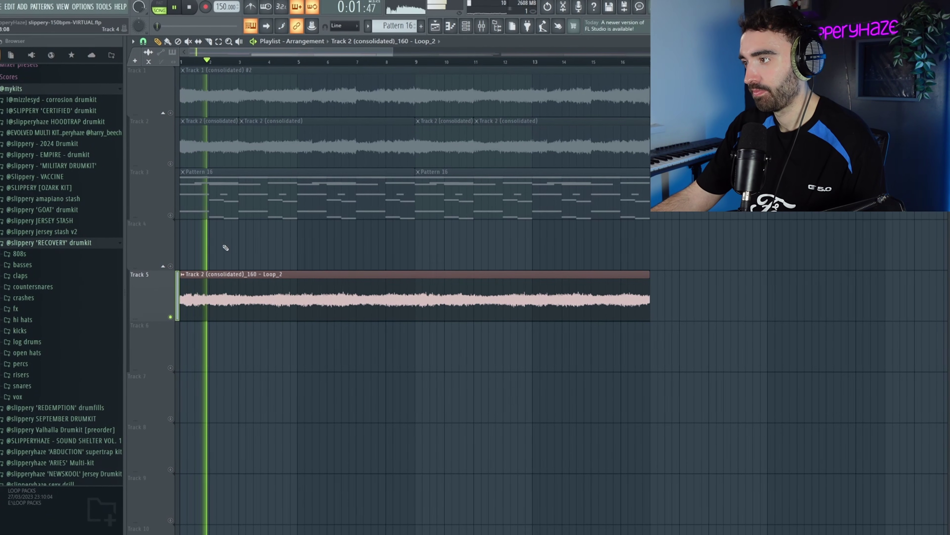
scroll(236, 245, down, 3)
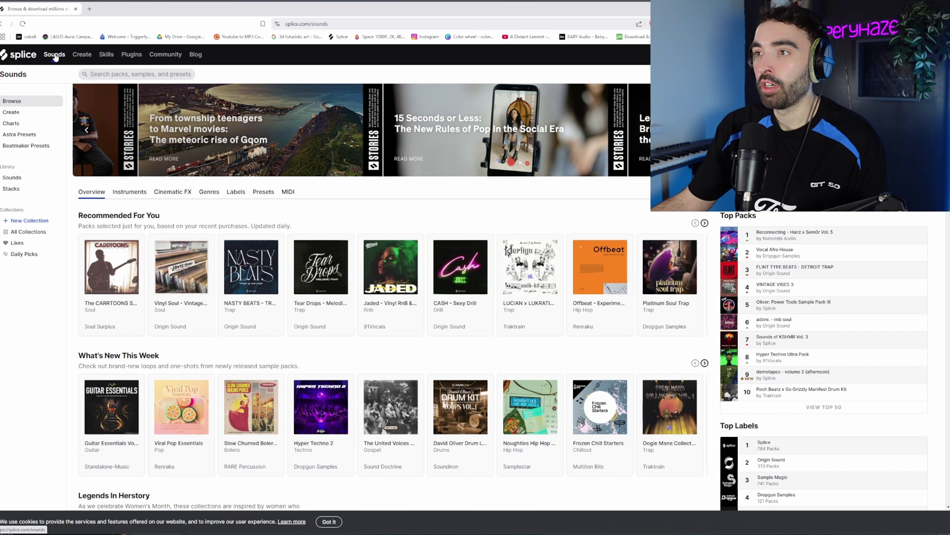
Search Splice for "vocals" samples in G# minor and preview RKU_AST_90_vocal_adlib_loop_clarity_wet_G#min
click(91, 73)
text(vocals)
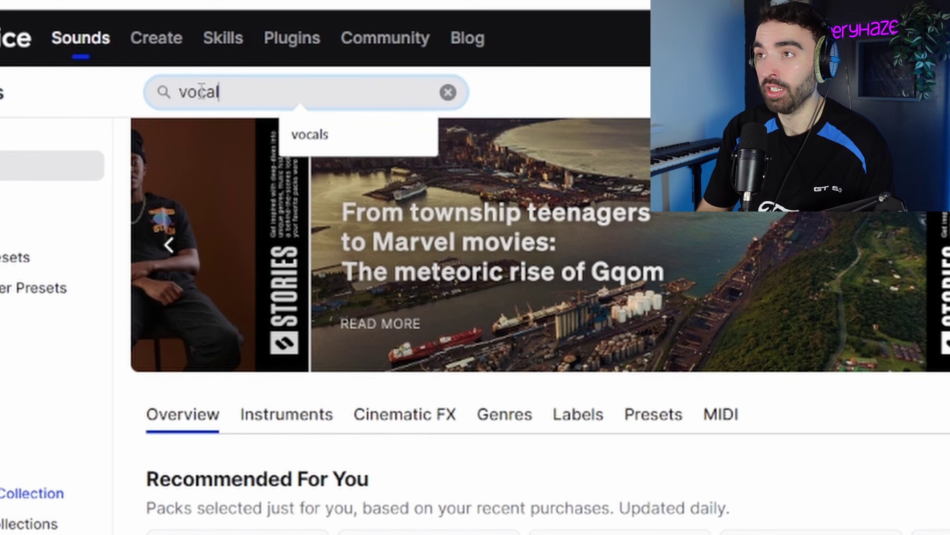
key(Return)
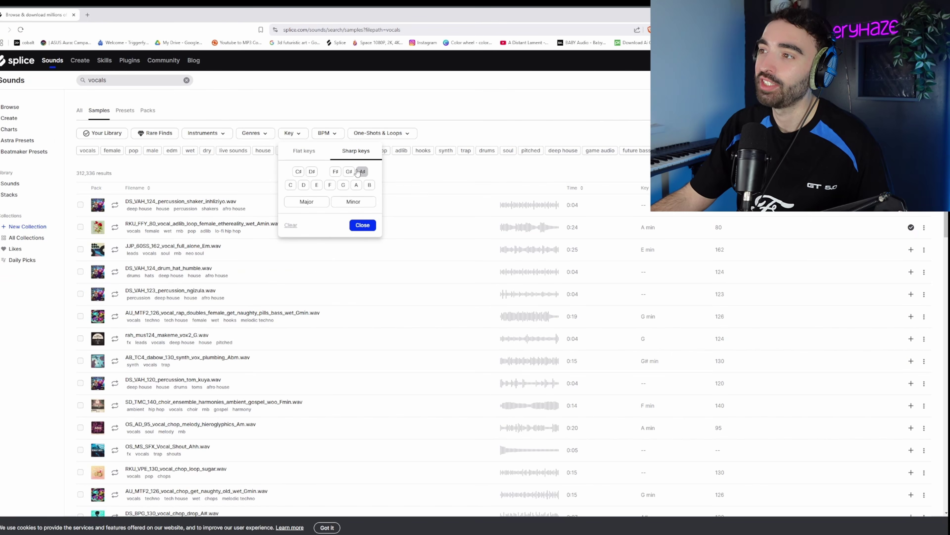
click(349, 172)
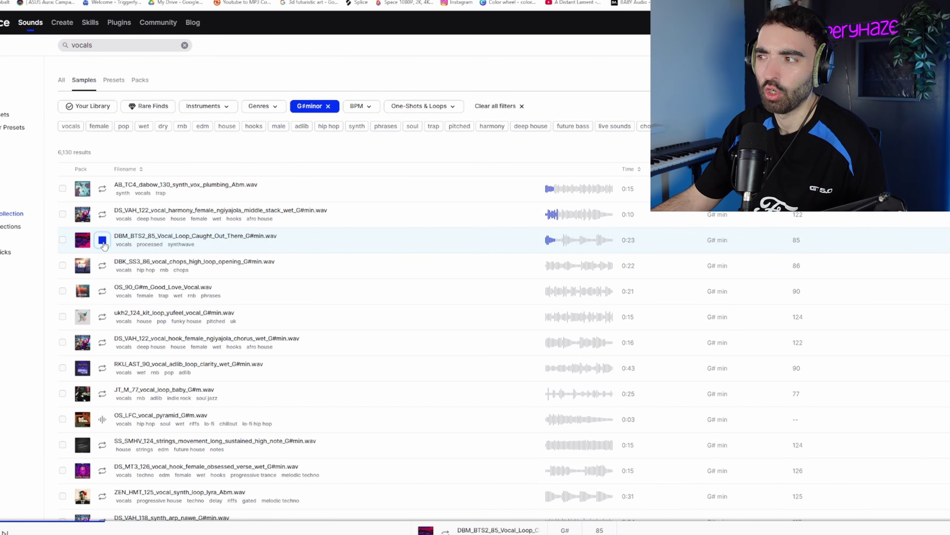
click(102, 367)
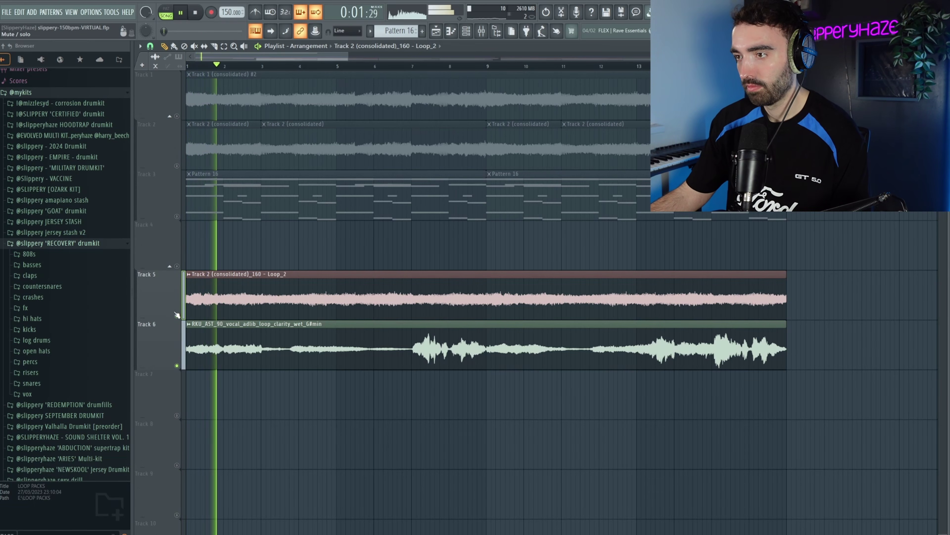
Undo the split copy of the vocal adlib clip on Track 6, and place an intact copy of the trimmed clip at bar 9
scroll(293, 256, up, 3)
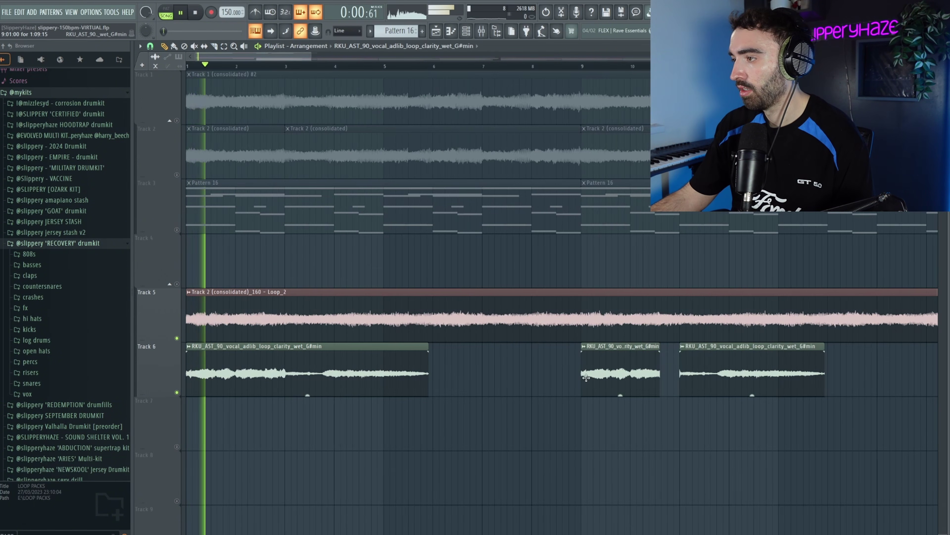
key(ctrl+z)
click(212, 384)
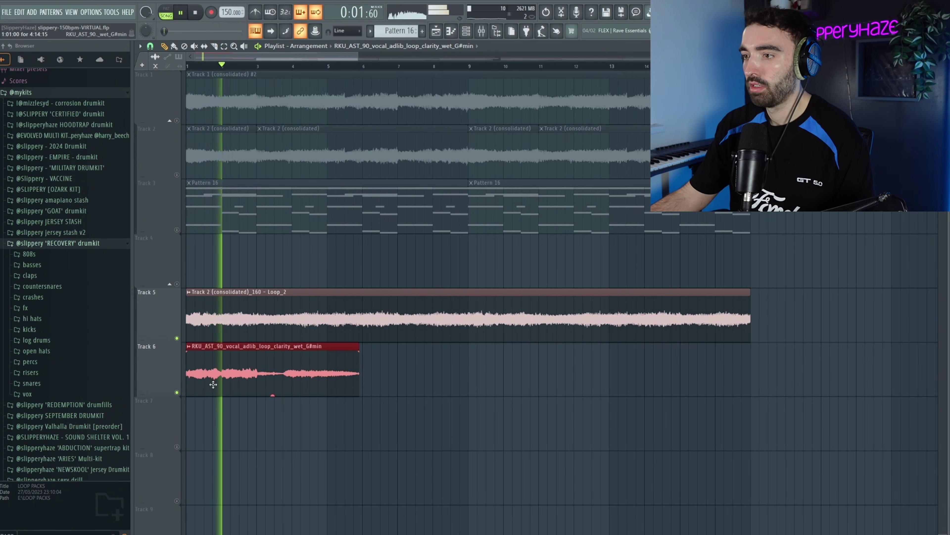
drag(212, 384, 494, 376)
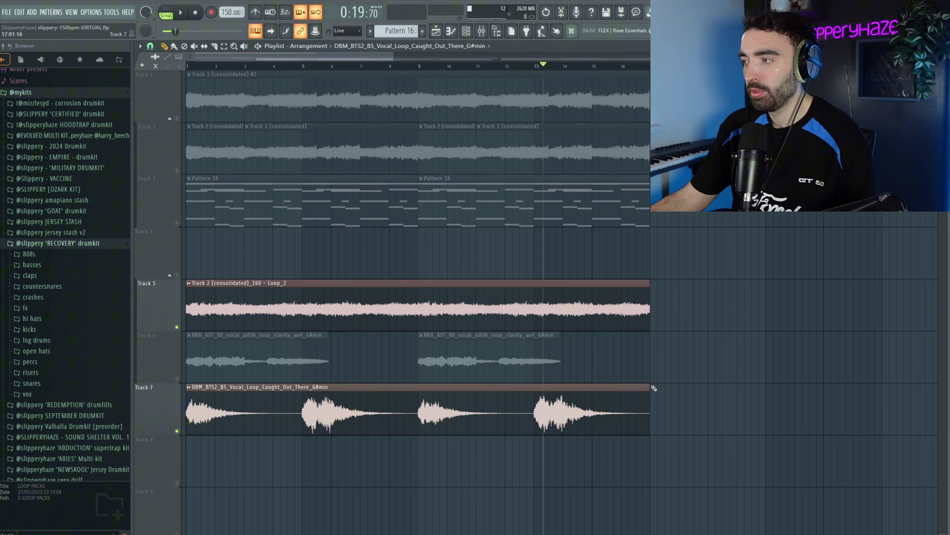
Trim the DBM_BTS2_85 vocal loop on Track 7 to three bars starting at bar 2, and place a copy at bar 10
drag(654, 388, 263, 413)
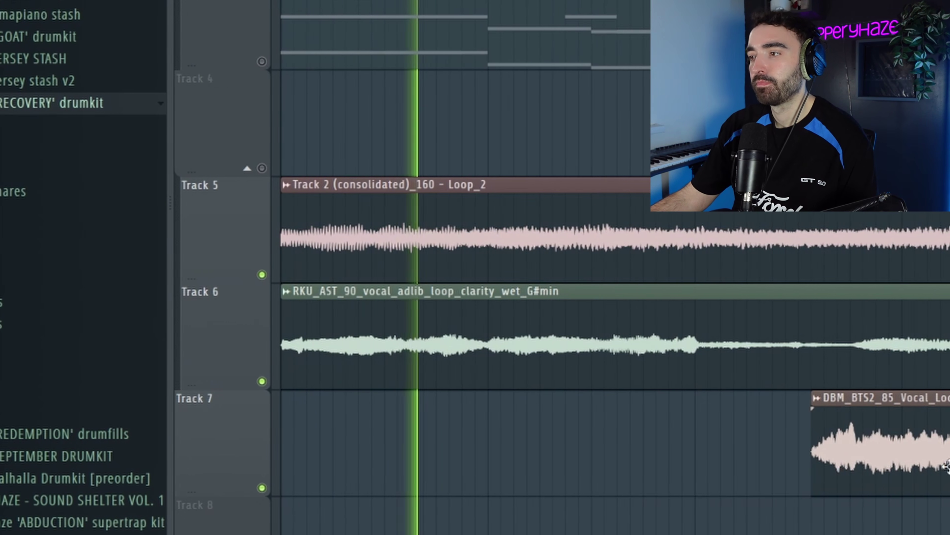
drag(500, 418, 421, 428)
drag(746, 483, 583, 483)
scroll(562, 337, down, 5)
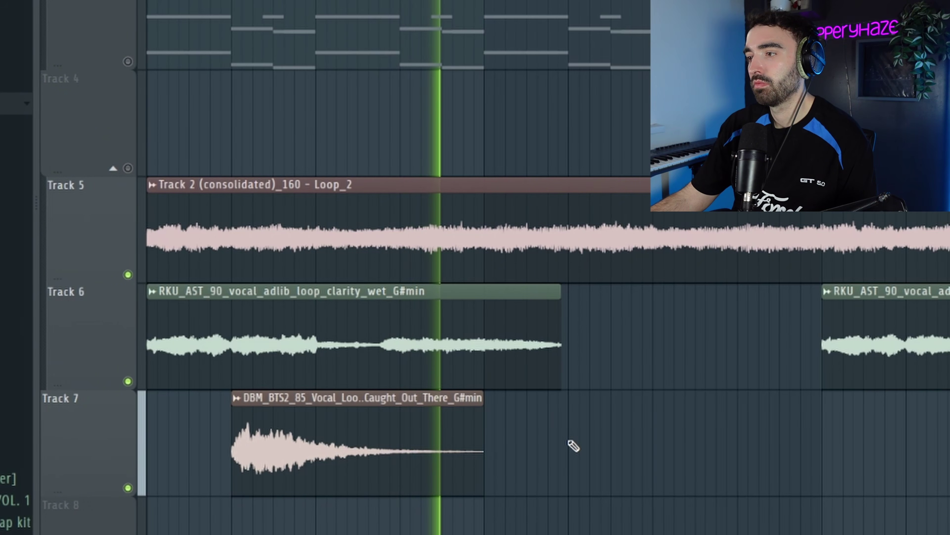
click(584, 440)
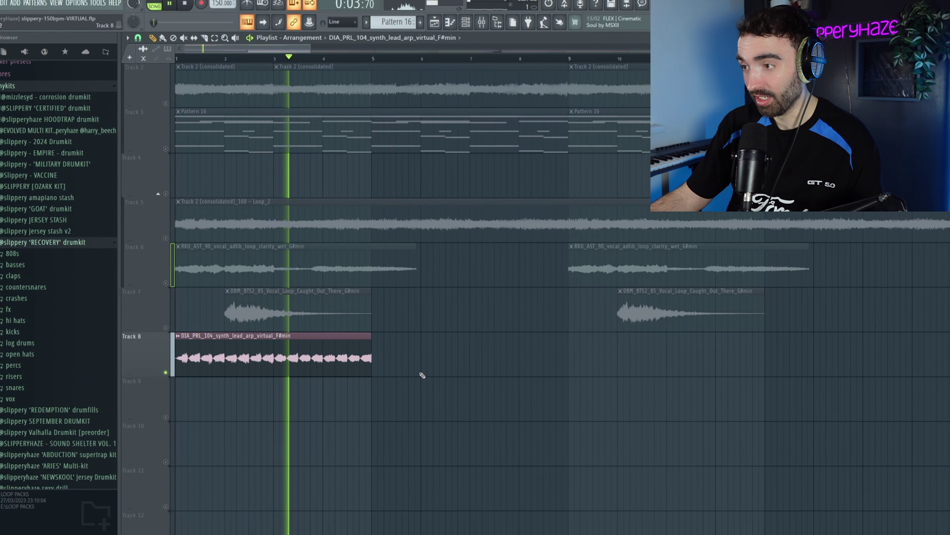
Unmute Tracks 5 to 7, and repeat the DIA_PRL_104 synth lead arp clip on Track 8 up to bar 17
drag(165, 331, 185, 274)
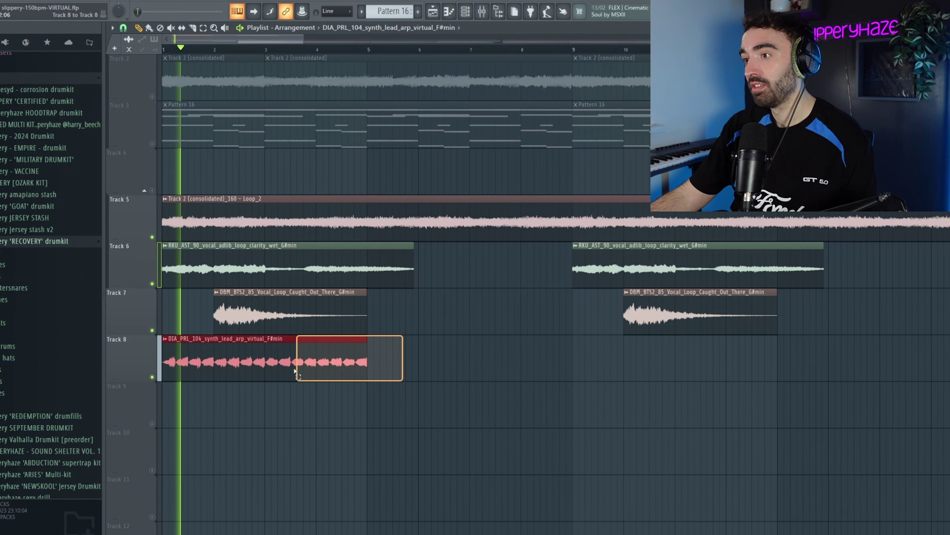
key(ctrl+b)
scroll(350, 397, down, 2)
key(ctrl+b)
key(ctrl+b)
scroll(276, 404, down, 2)
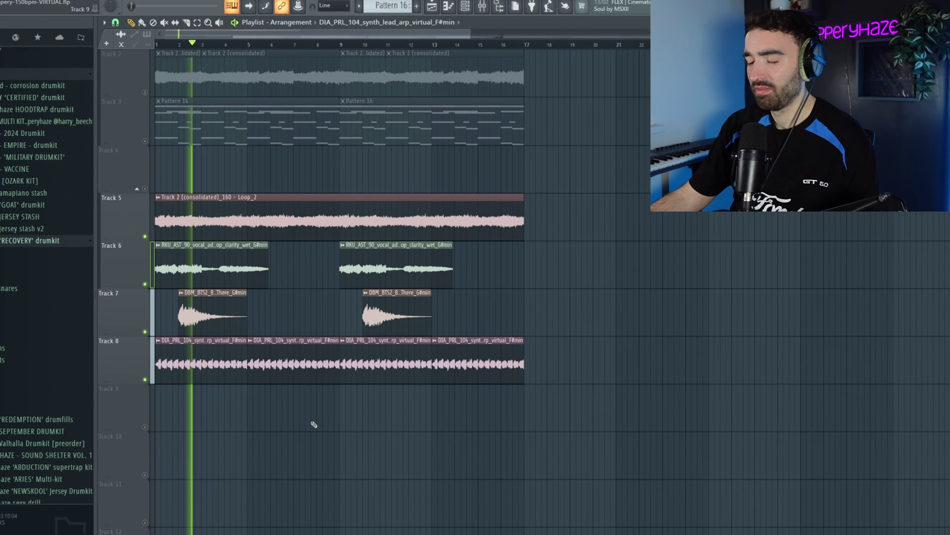
scroll(312, 426, down, 1)
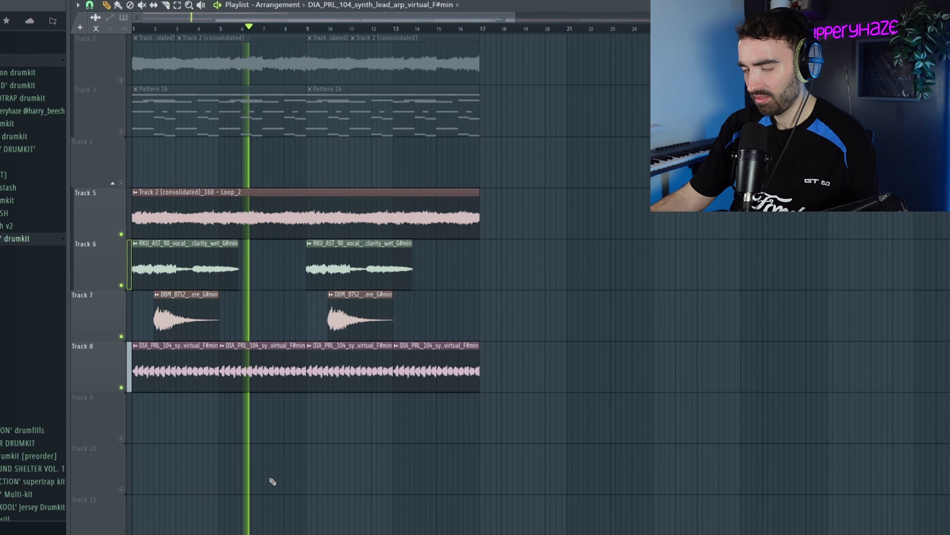
scroll(273, 479, down, 2)
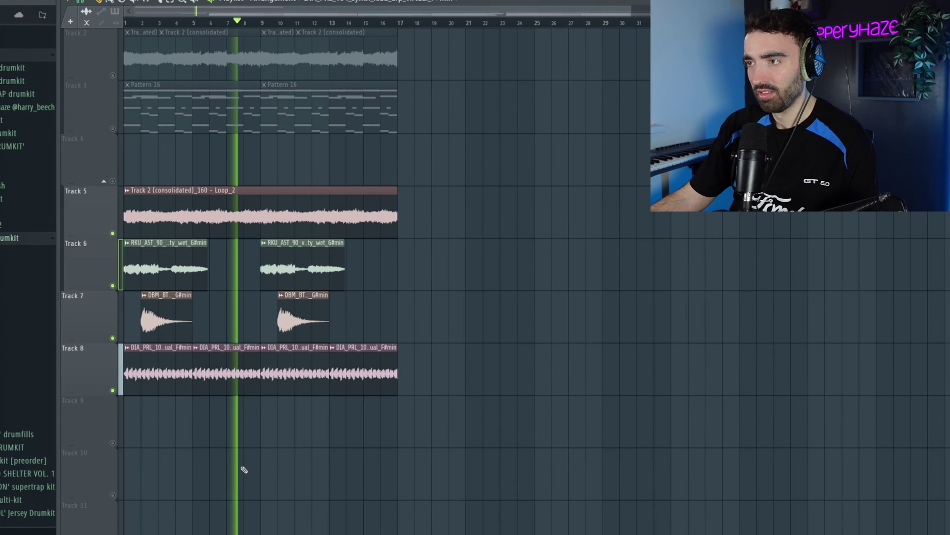
scroll(148, 467, down, 1)
scroll(212, 463, up, 4)
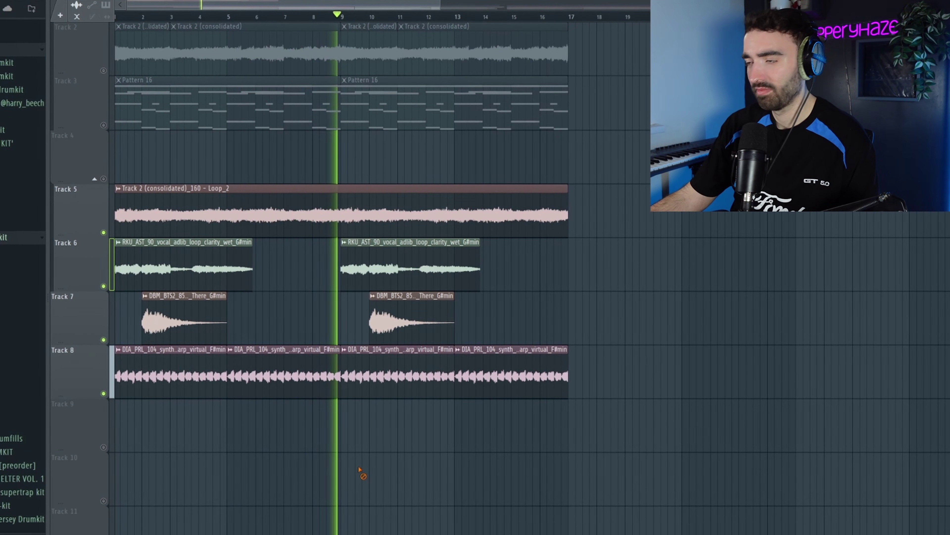
Stop playback and duplicate all the clips on Tracks 5 to 8 so the copies start at bar 17
key(space)
drag(707, 449, 116, 185)
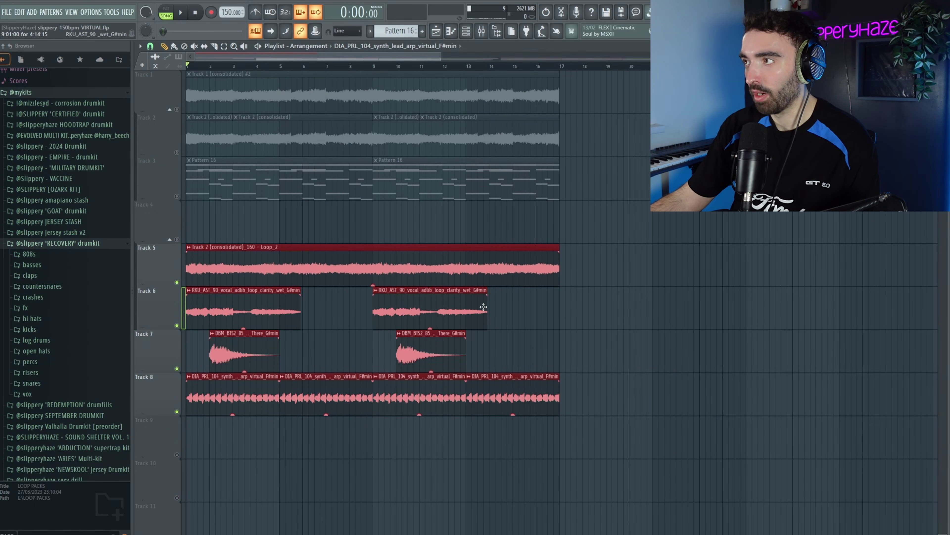
key(ctrl+b)
scroll(444, 320, down, 2)
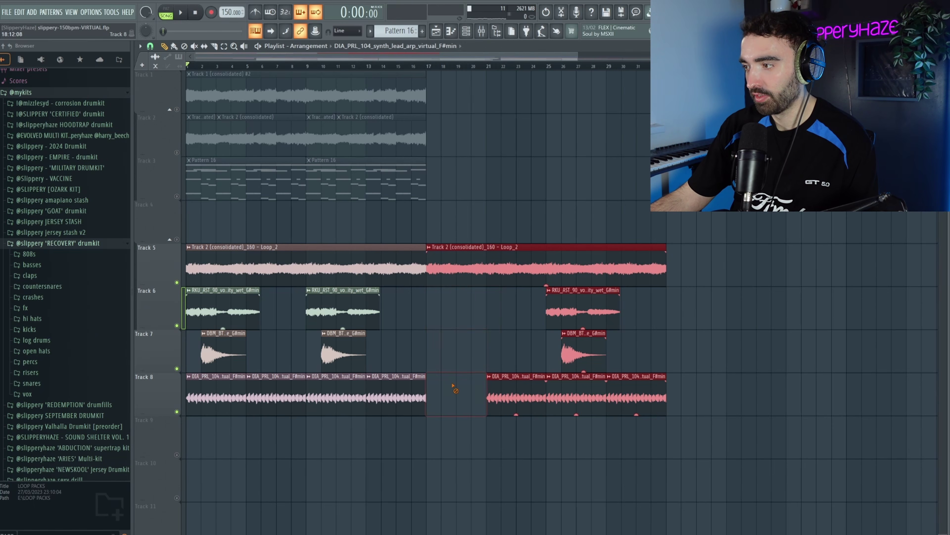
Delete the duplicated clips after bar 17 on Tracks 6, 7 and 8, keeping only the loop copy on Track 5
right_click(516, 397)
right_click(576, 397)
right_click(636, 396)
right_click(583, 352)
right_click(560, 318)
Extend the RKU_AST_90 vocal clip at bar 9 on Track 6 to its full length and audition sections between bars 21 and 27
drag(380, 301, 702, 302)
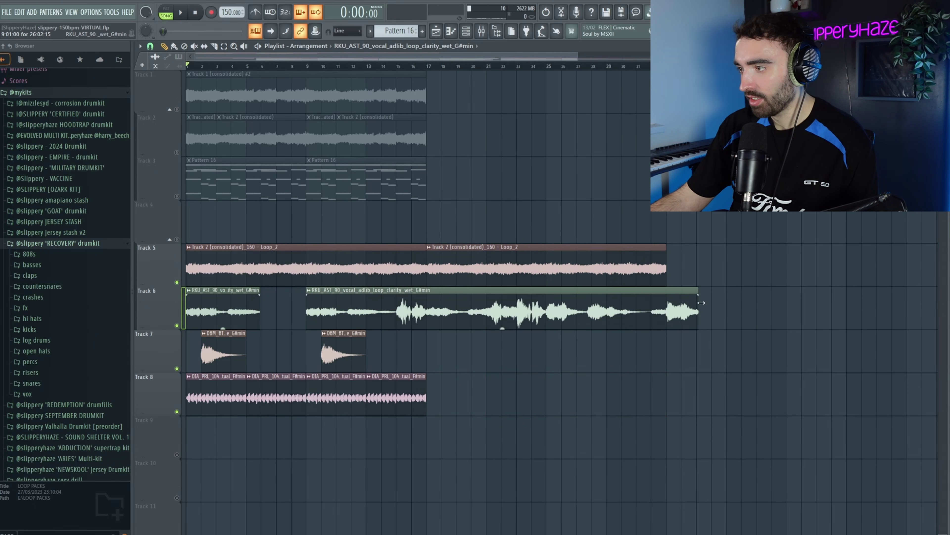
scroll(685, 328, down, 1)
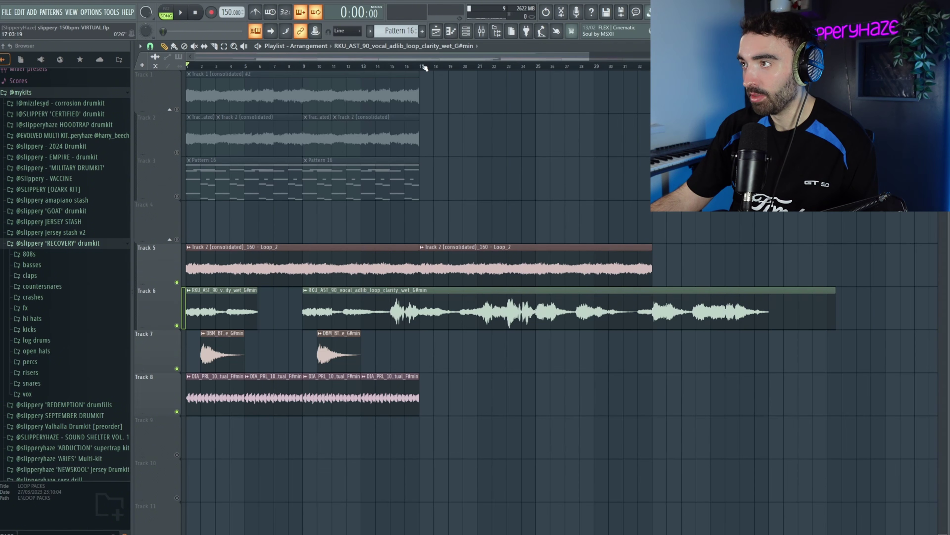
click(476, 67)
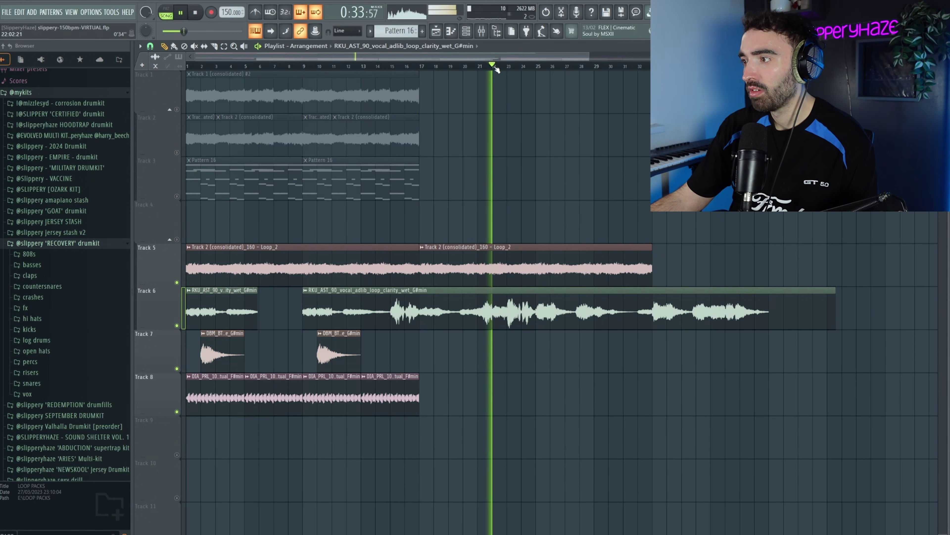
click(508, 67)
click(523, 67)
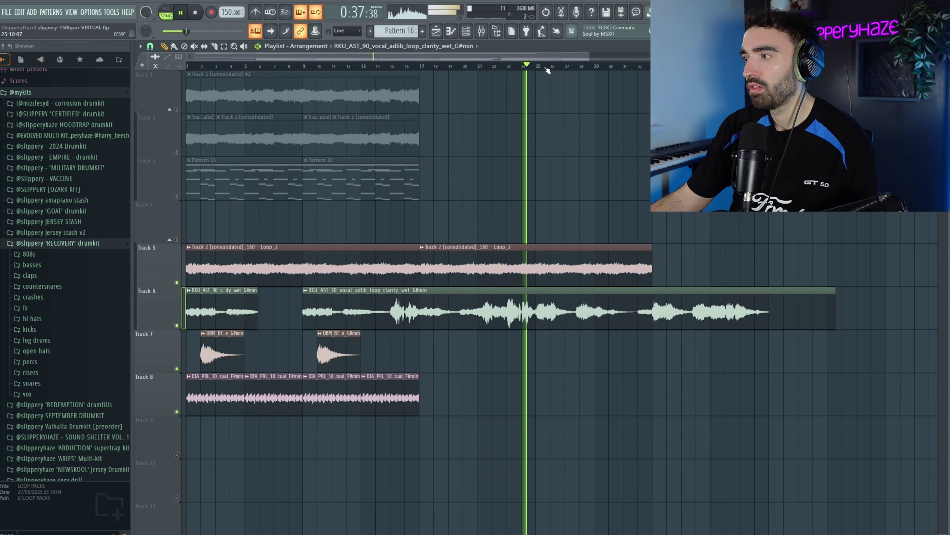
click(553, 68)
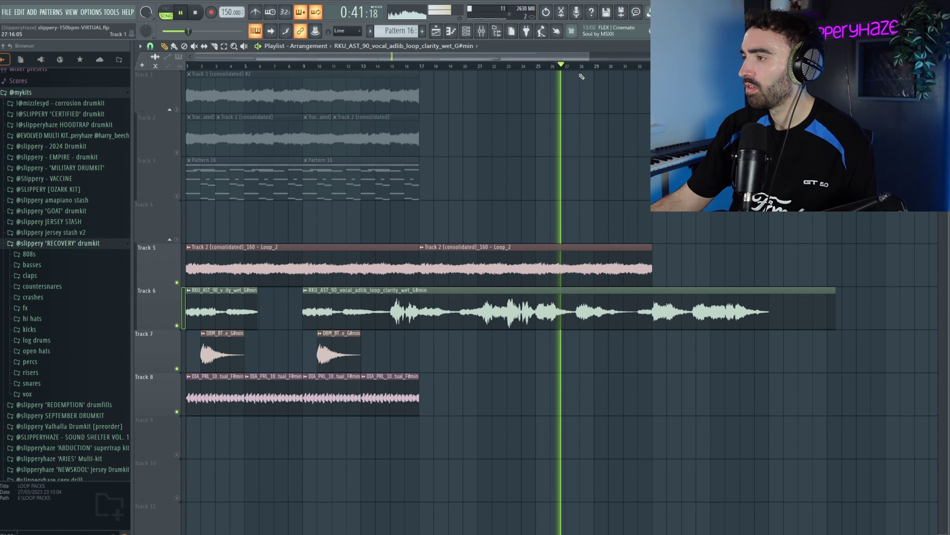
click(550, 67)
click(539, 68)
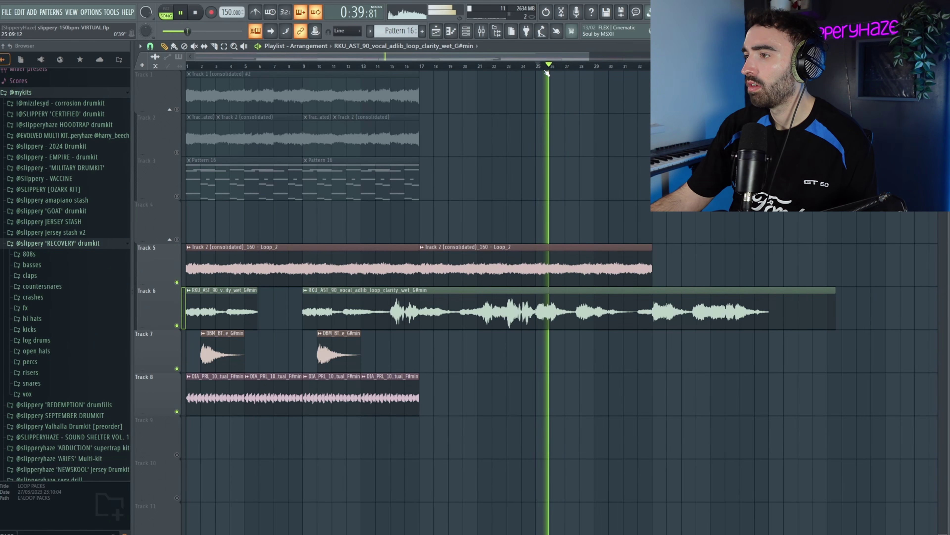
Trim the vocal section starting at bar 17 on Track 6 so it ends with the Track 5 loop at bar 33
ctrl+scroll(524, 299, up, 5)
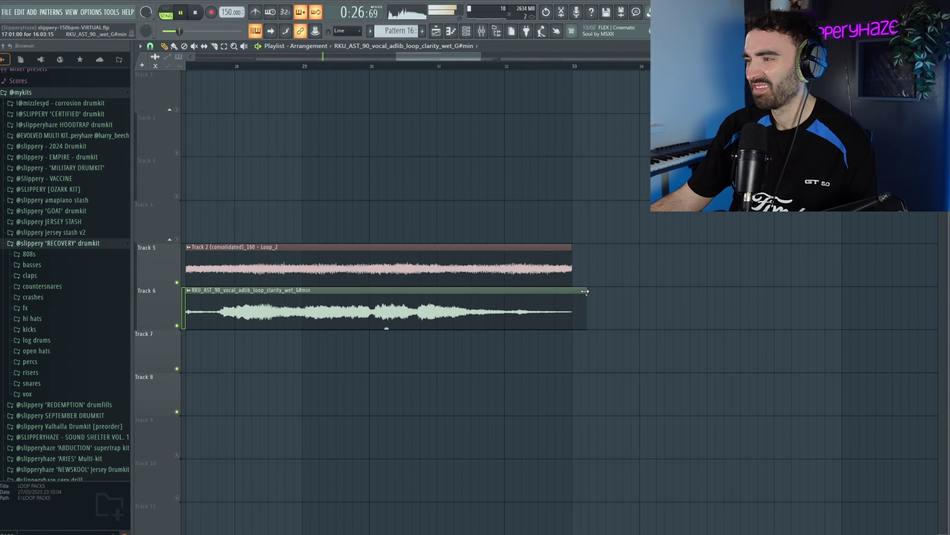
ctrl+scroll(568, 291, down, 7)
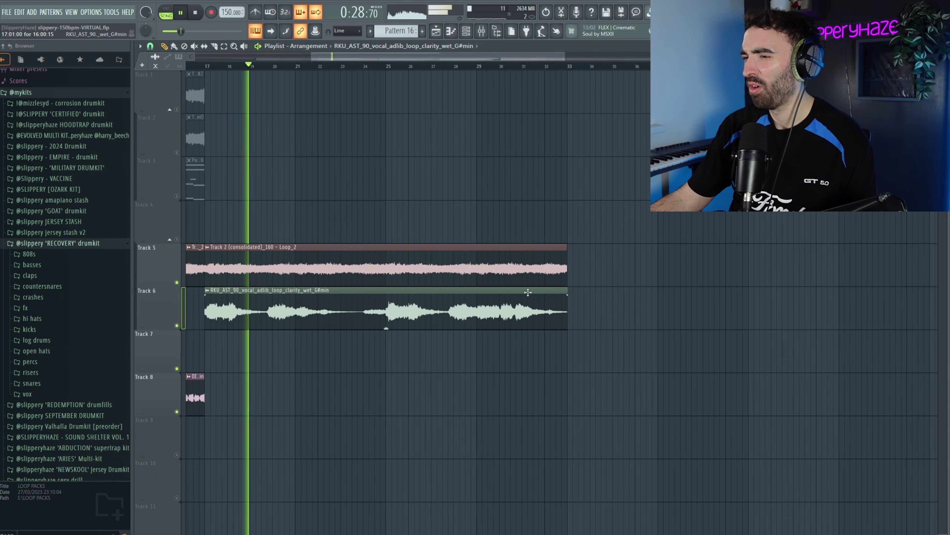
ctrl+scroll(352, 326, up, 6)
ctrl+scroll(411, 359, down, 3)
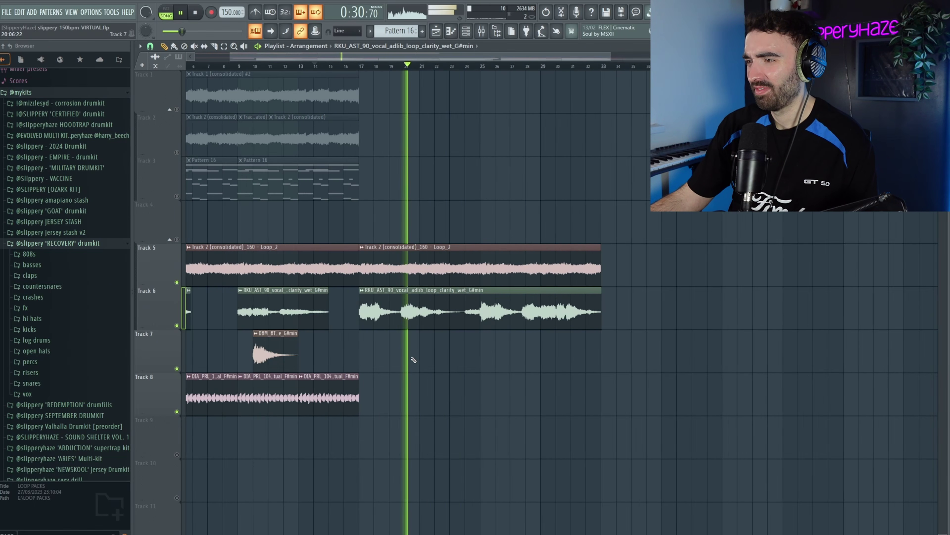
ctrl+scroll(432, 362, down, 3)
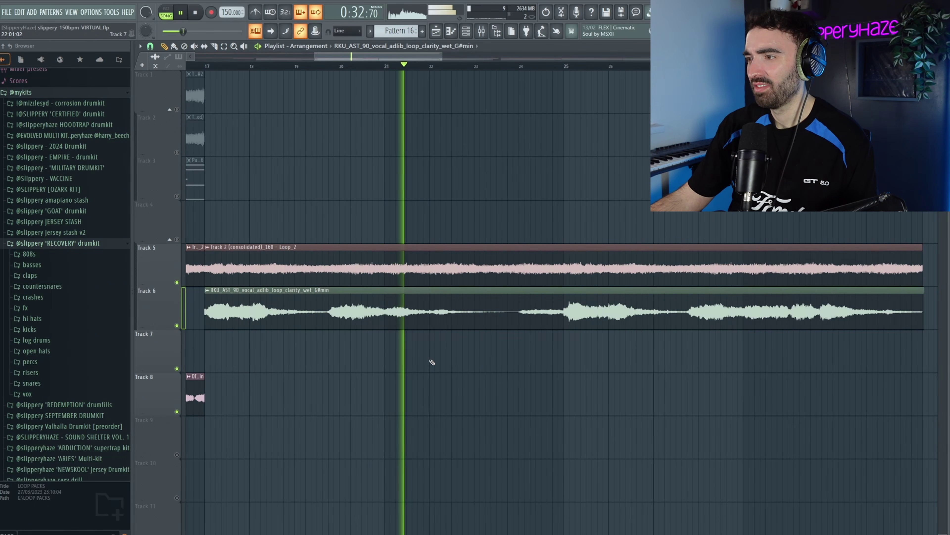
Stop playback and lower the gain of the long vocal clip starting at bar 17 on Track 6
key(space)
ctrl+scroll(433, 362, up, 2)
scroll(507, 285, down, 1)
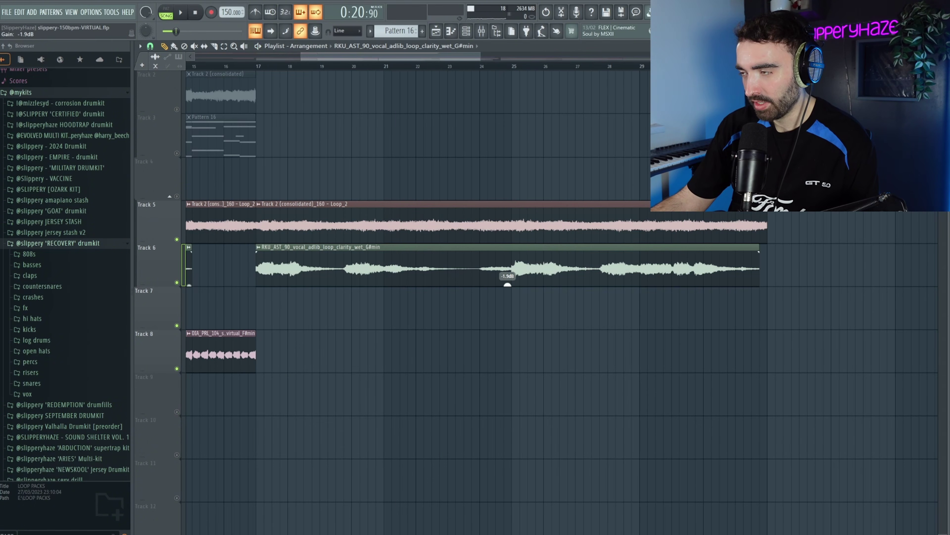
click(481, 68)
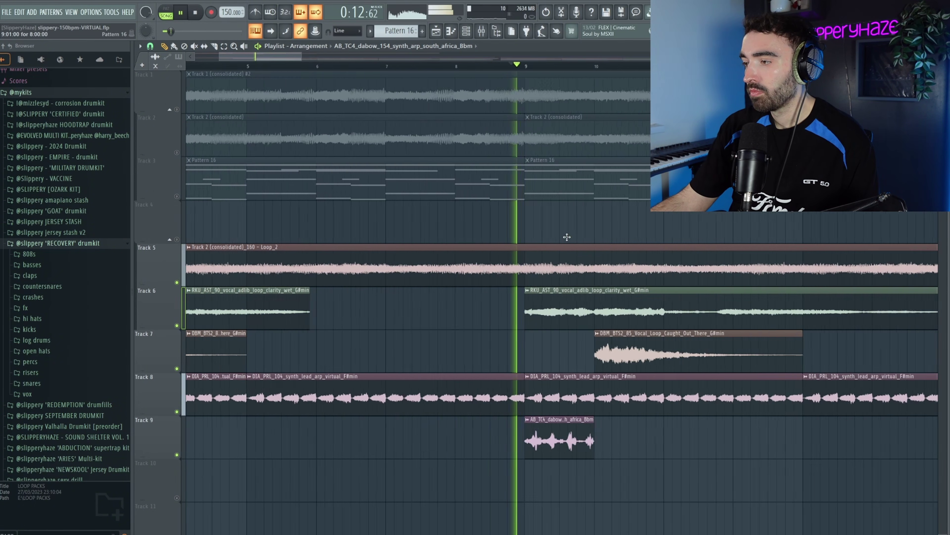
Place copies of the one-bar AB_TC4_dabow_154 synth arp clip on Track 9 at bars 11 and 13
click(567, 443)
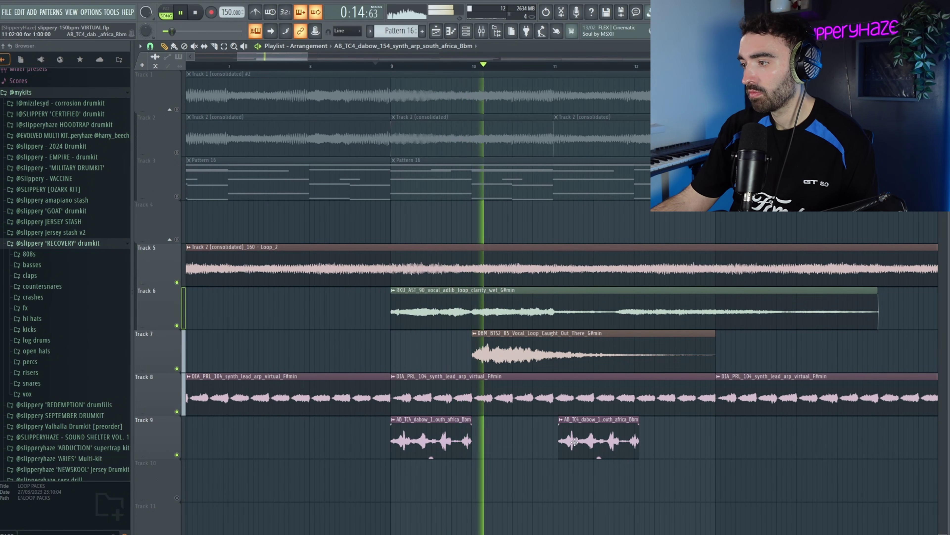
ctrl+scroll(565, 448, up, 1)
scroll(561, 453, right, 4)
click(473, 445)
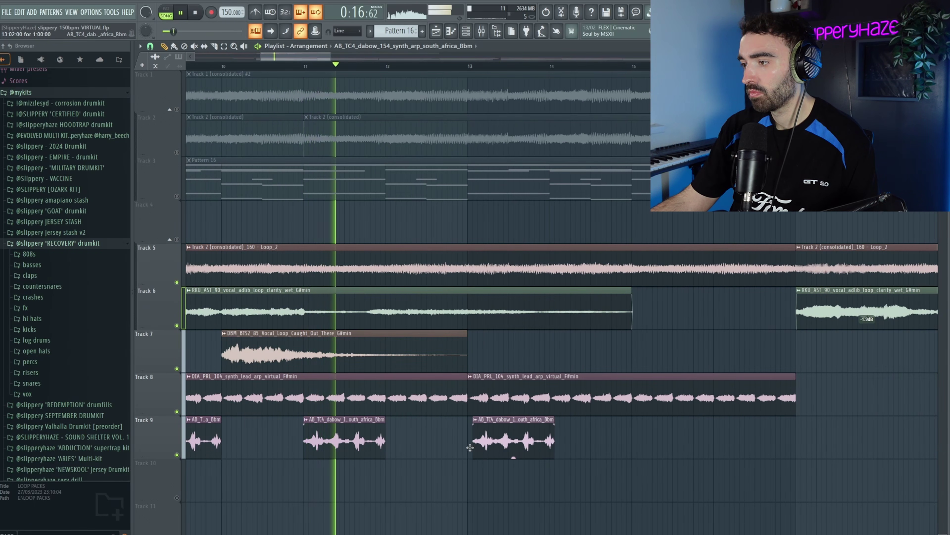
drag(470, 447, 465, 448)
ctrl+scroll(636, 454, down, 5)
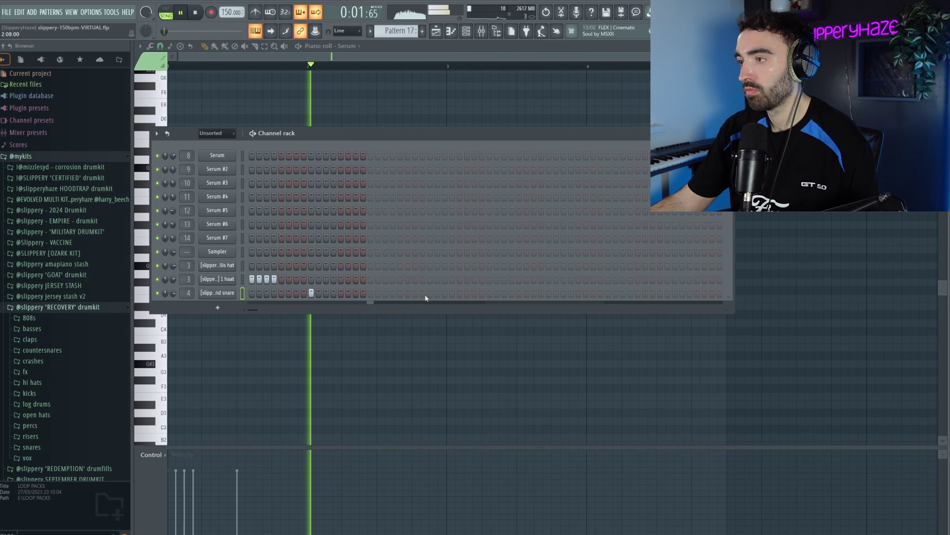
Add a highland snare hit on step 25 of Pattern 17 and duplicate the two-bar 1 haat pattern into bars 3 and 4
click(430, 293)
key(space)
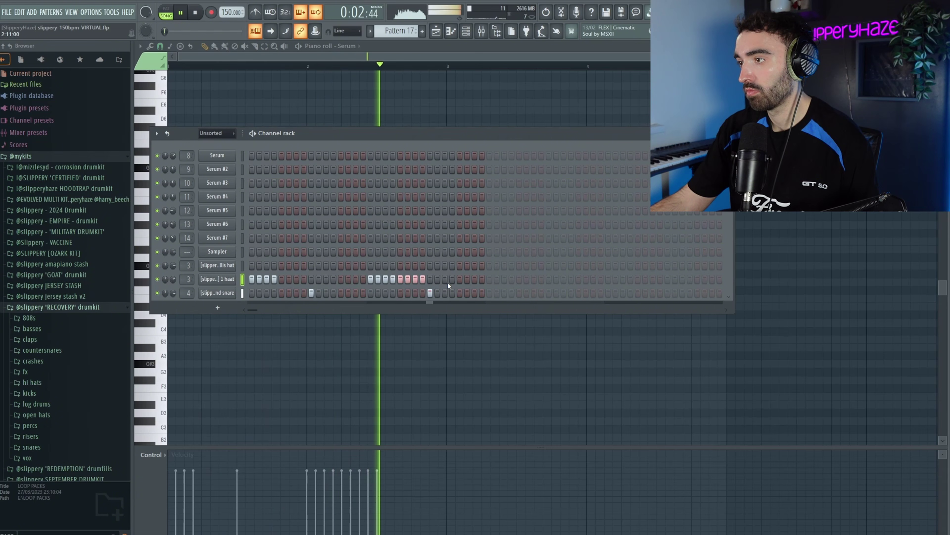
right_click(217, 278)
click(248, 278)
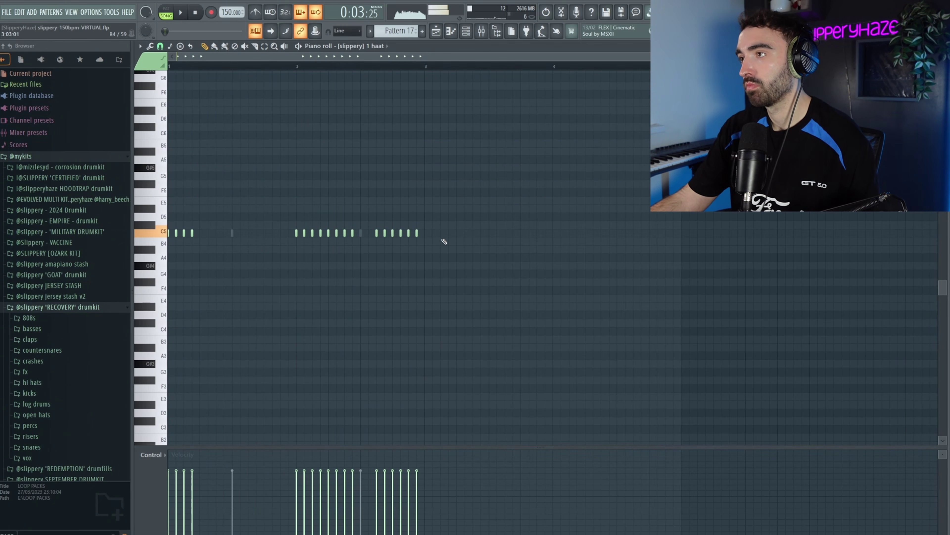
key(ctrl+b)
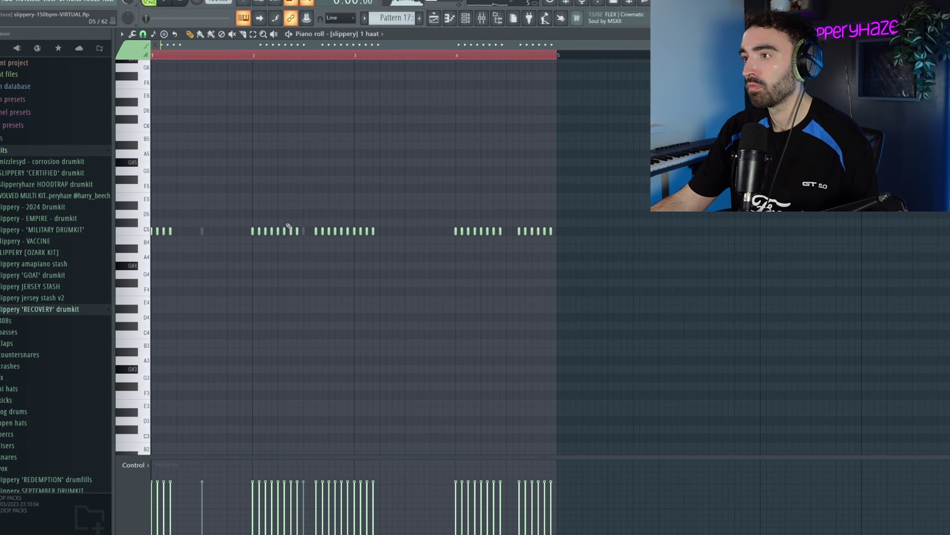
Duplicate the two-bar highland snare notes into bars 3 and 4, and repeat the four bars across bars 5 to 8
double_click(304, 231)
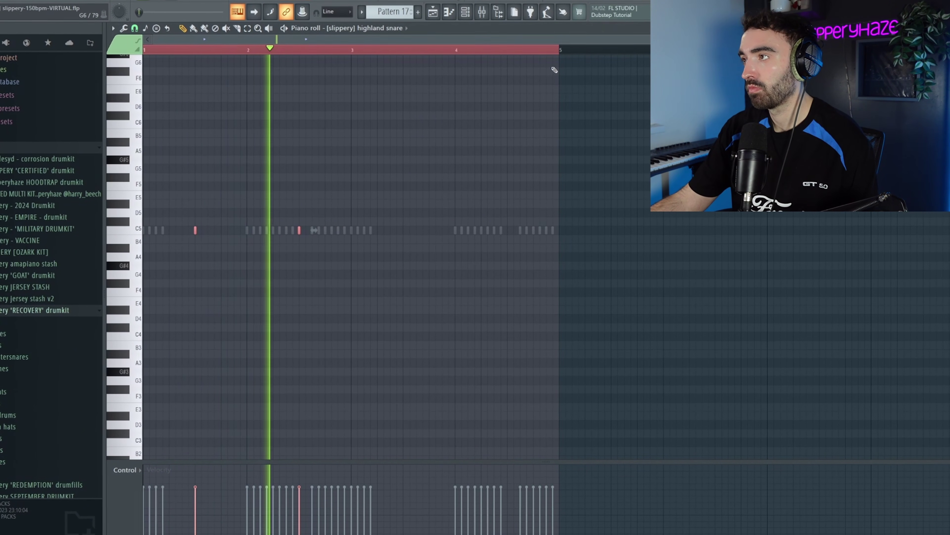
drag(146, 51, 353, 51)
key(ctrl+b)
key(ctrl+a)
key(ctrl+b)
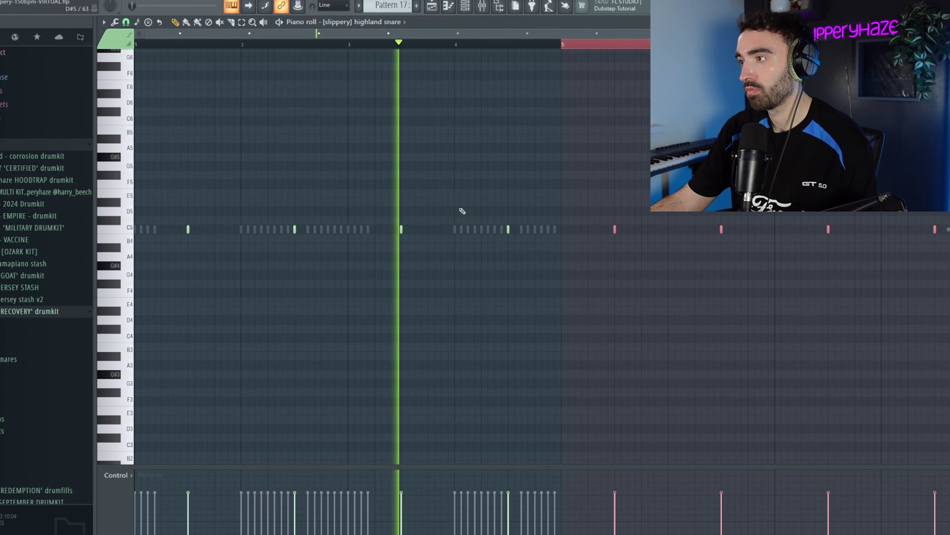
Duplicate the four-bar 1 haat pattern into bars 5 to 8 in the piano roll and deselect the notes
key(ctrl+a)
double_click(456, 229)
ctrl+shift+click(573, 49)
drag(576, 44, 566, 50)
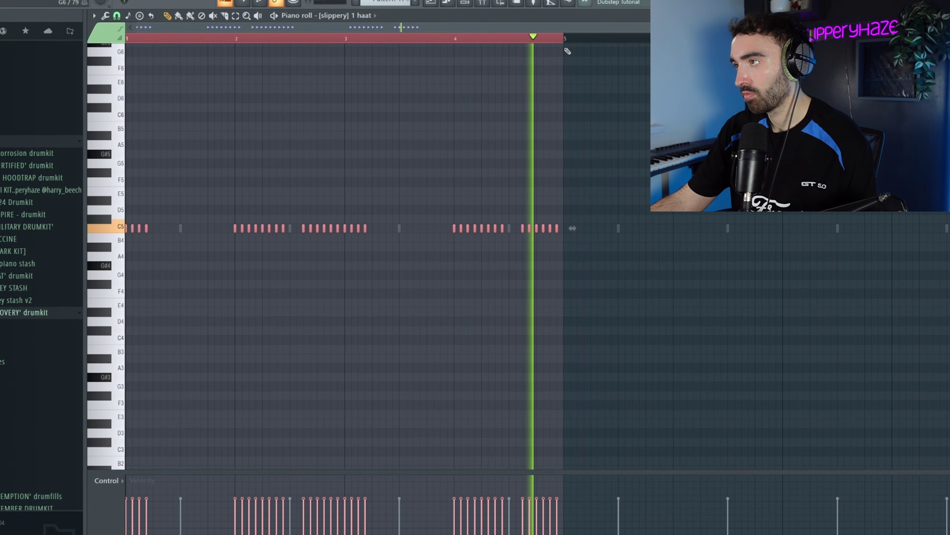
key(ctrl+b)
scroll(569, 137, down, 1)
ctrl+click(560, 145)
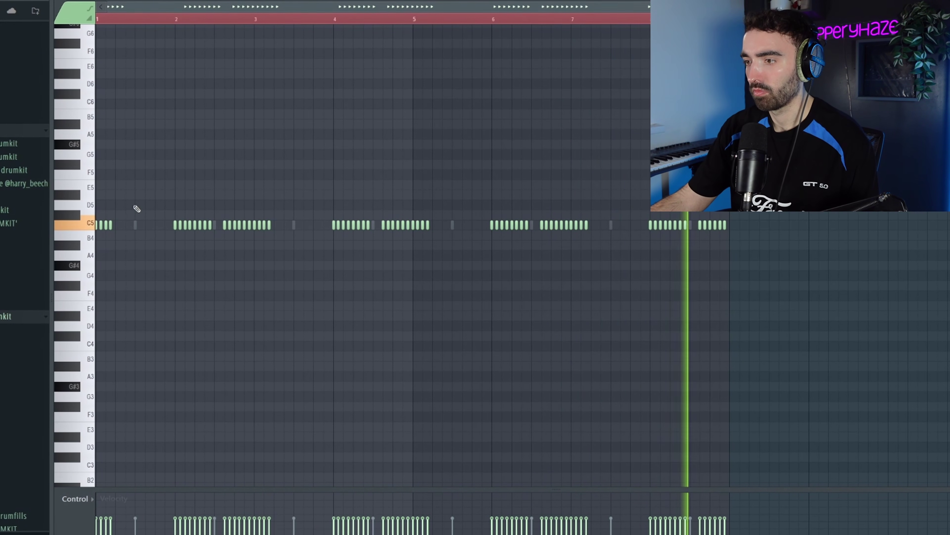
Program the 2hollis hat channel in the channel rack with hits on steps 5 to 8, 11 and 13 to 16
scroll(272, 266, up, 2)
key(F6)
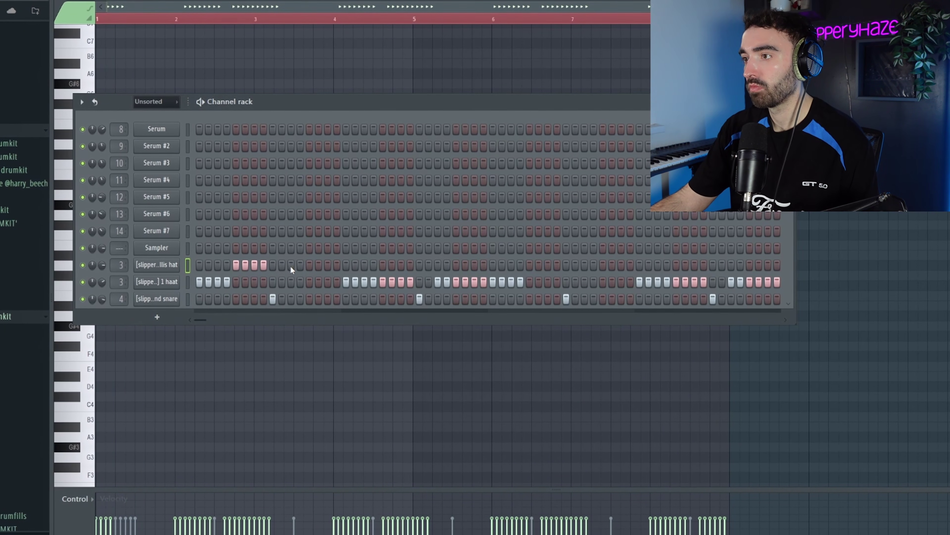
drag(291, 266, 323, 266)
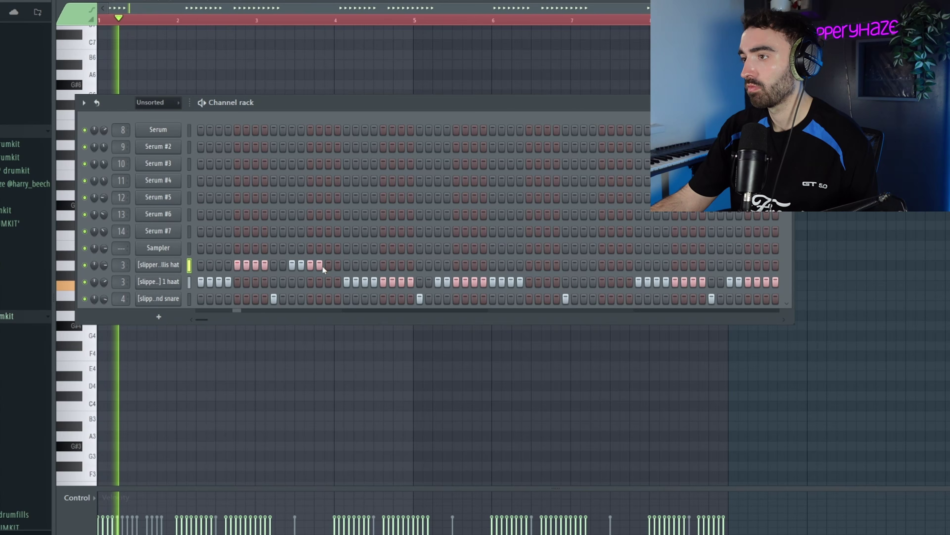
click(302, 265)
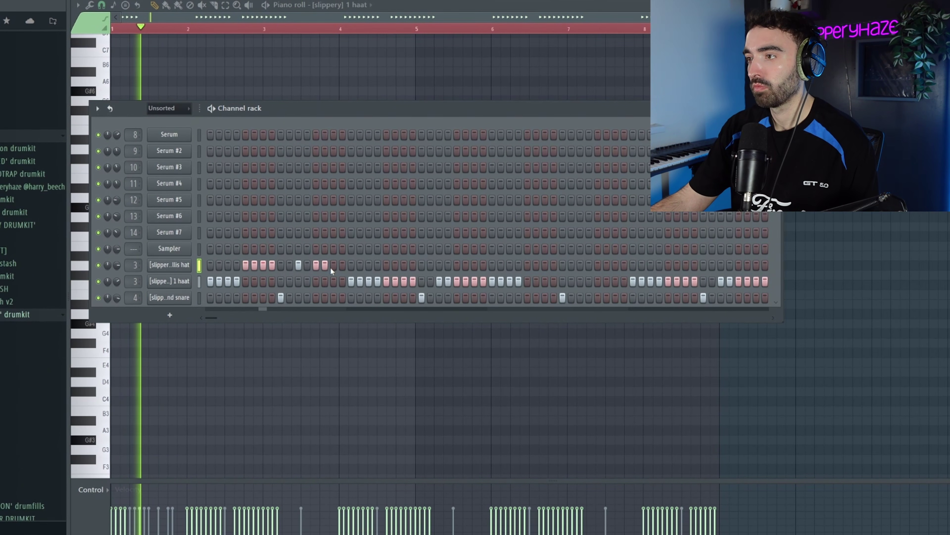
drag(331, 266, 341, 267)
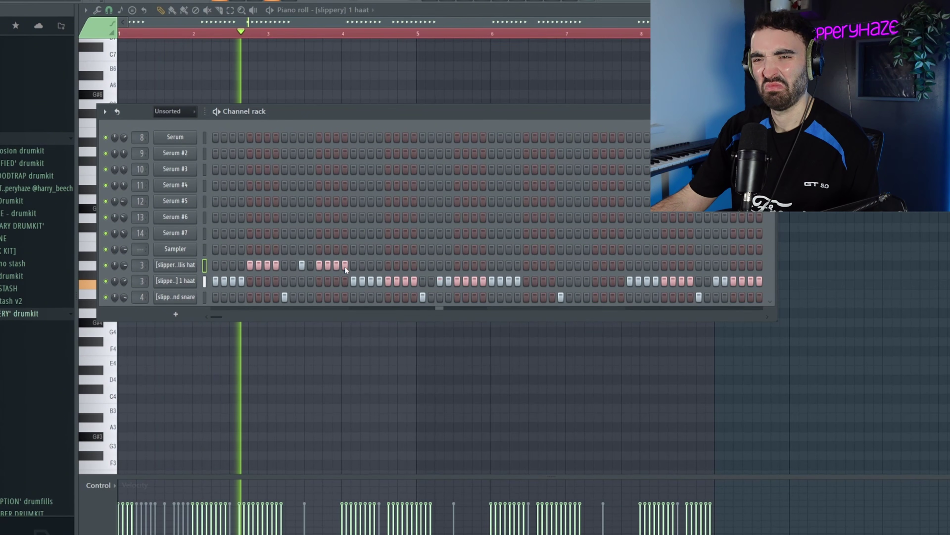
Repeat the two-bar 2hollis hat pattern three times in its piano roll to fill all eight bars
right_click(204, 264)
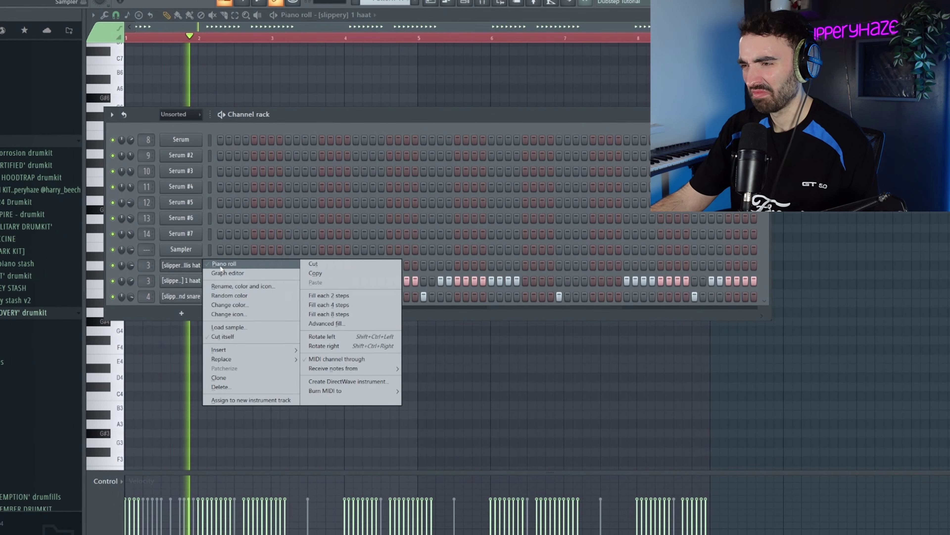
click(223, 261)
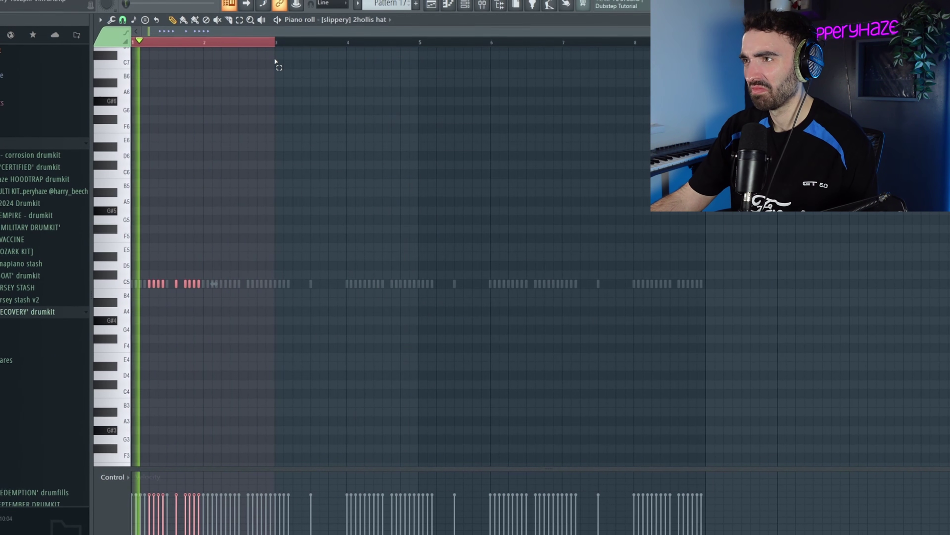
key(ctrl+b)
key(ctrl+b)
key(ctrl+b)
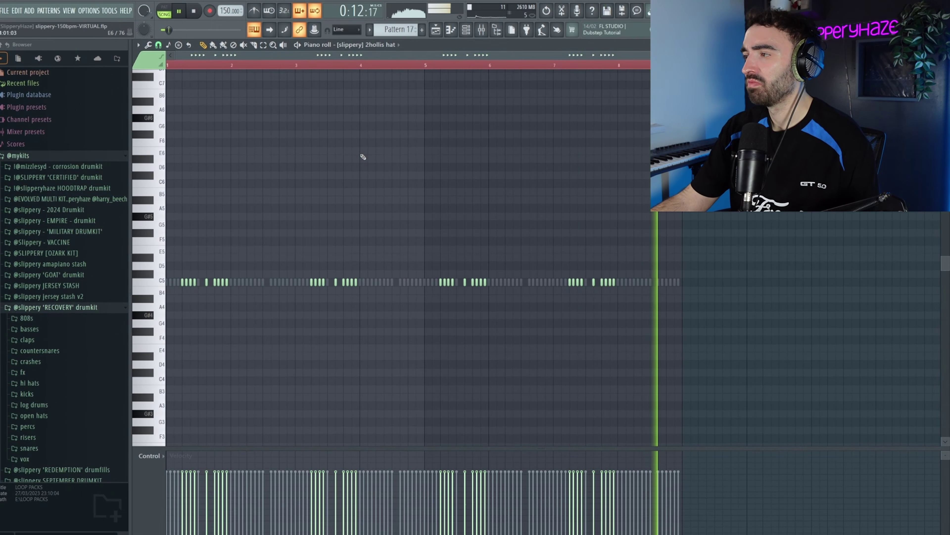
Place 2hollis openhat hits on steps 17 and 25 in the channel rack
key(F6)
click(371, 320)
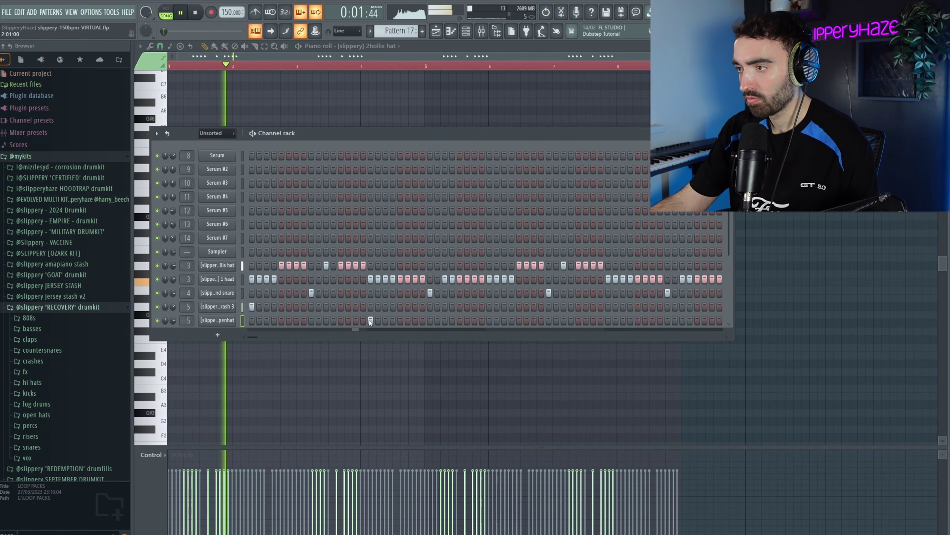
click(430, 320)
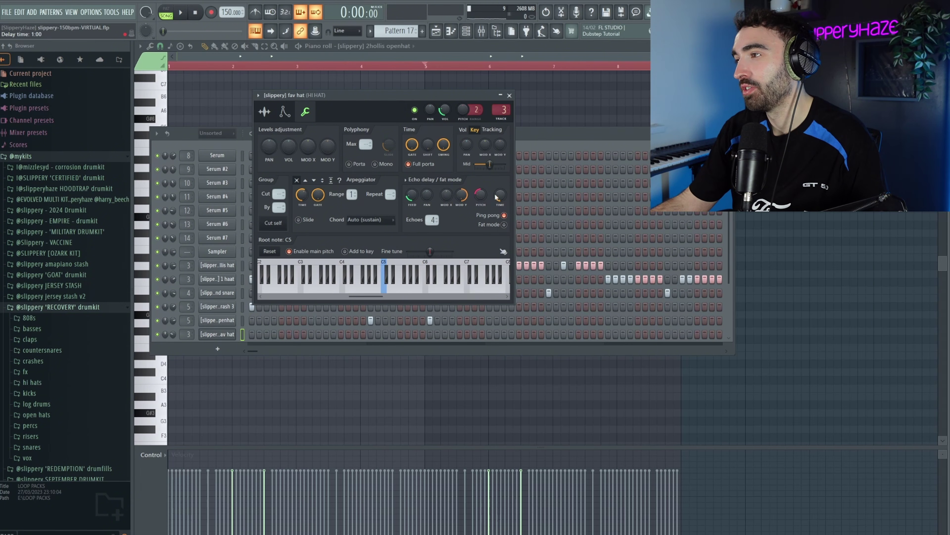
Draw a run of short C5 fav hat notes across the first half of bar 2 and play the pattern
click(386, 289)
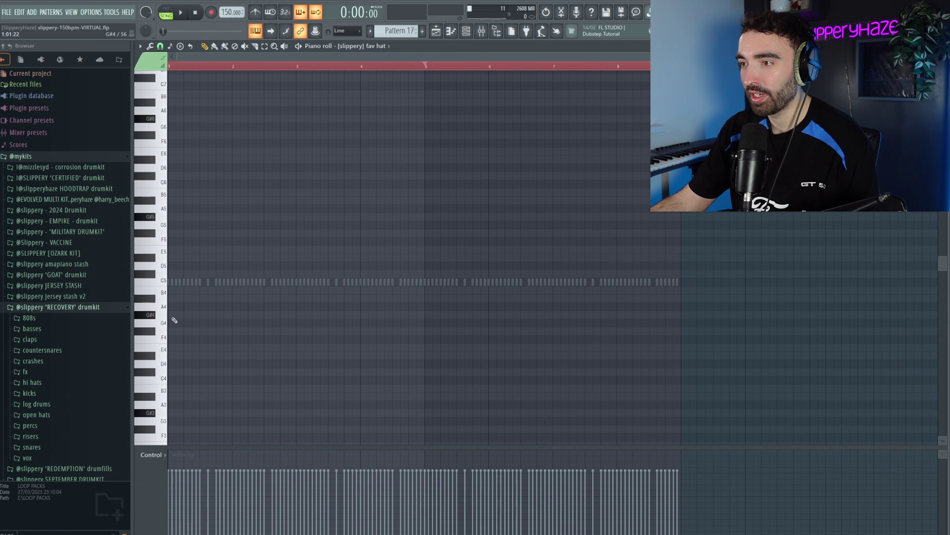
scroll(348, 262, down, 3)
key(space)
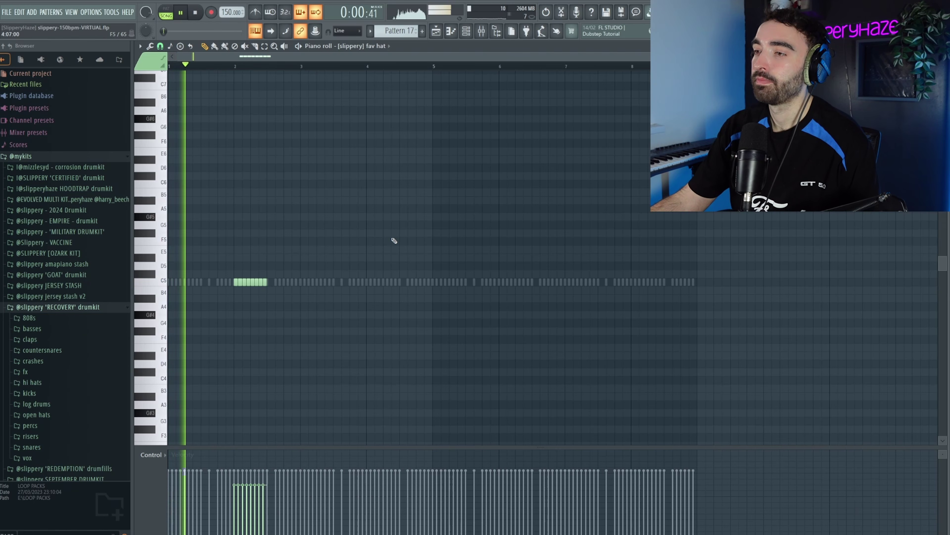
Duplicate the fav hat run from bar 2 into bar 4, and repeat the four bars through bar 8
drag(169, 67, 436, 76)
key(ctrl+b)
key(space)
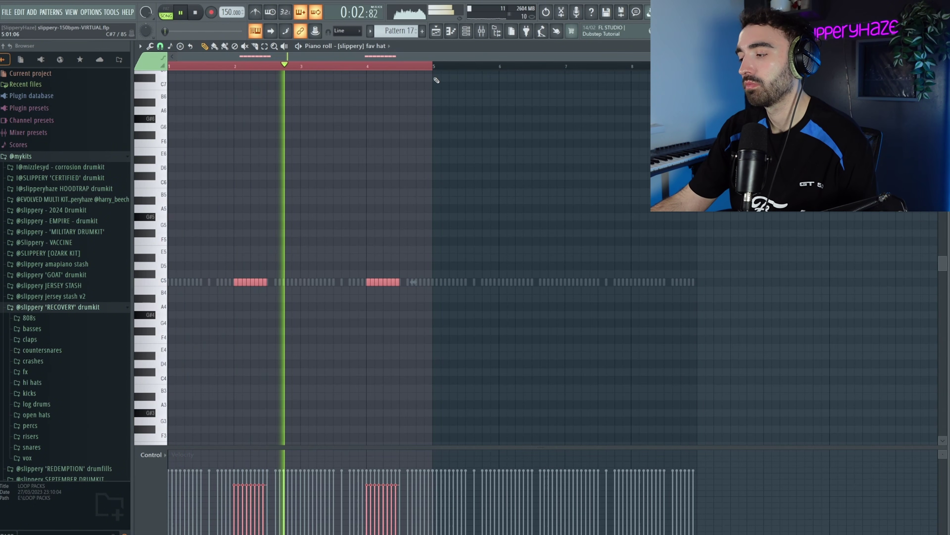
key(ctrl+b)
key(ctrl+d)
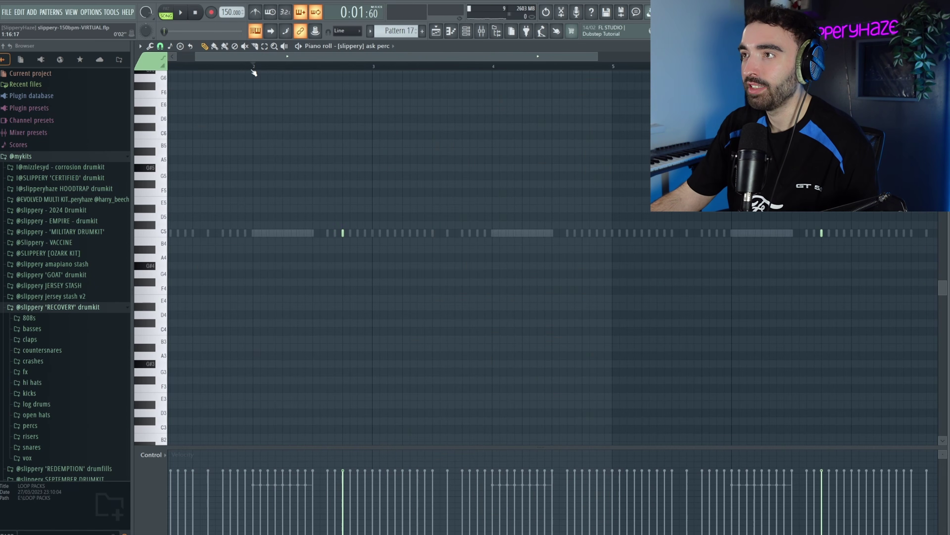
Add a second G#5 note directly after the first one in bar 1 of the 2hollis 2 808 pattern
key(space)
scroll(340, 121, down, 2)
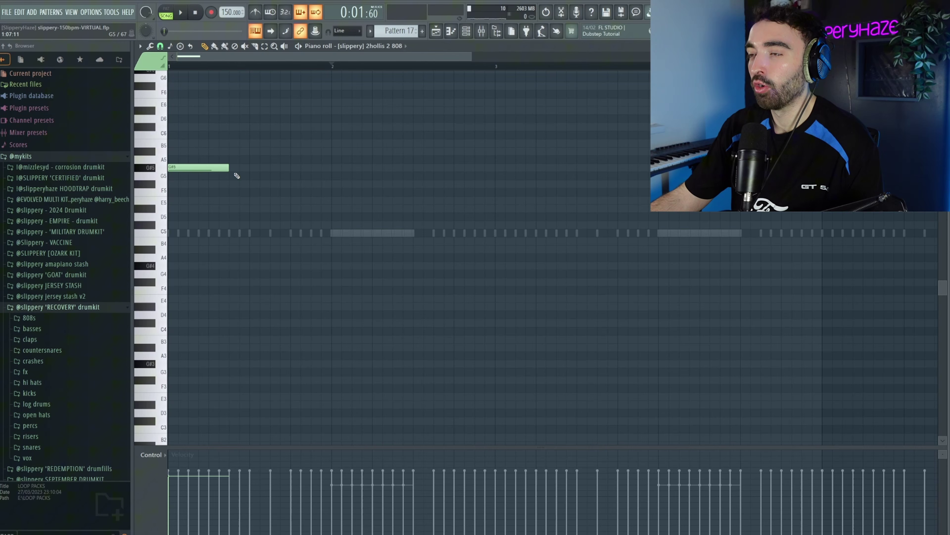
click(234, 168)
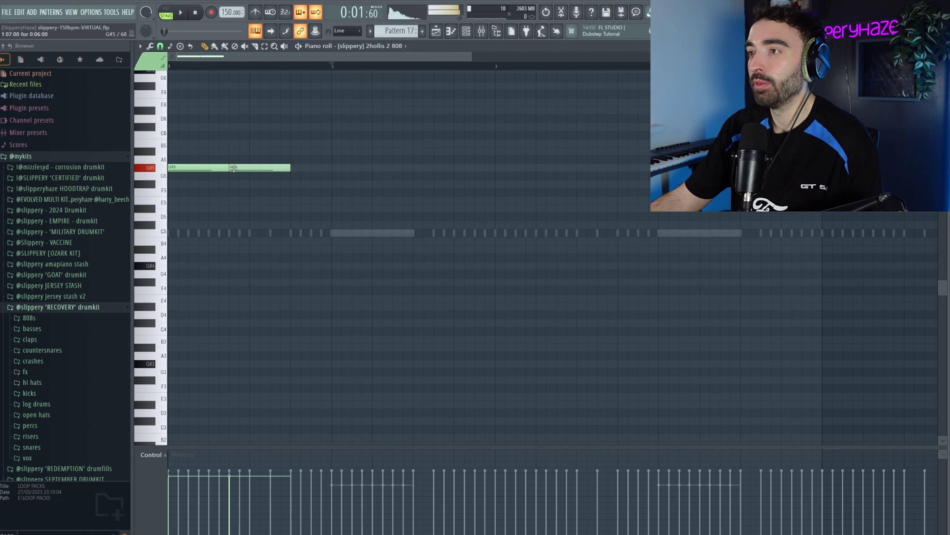
scroll(237, 197, down, 1)
key(space)
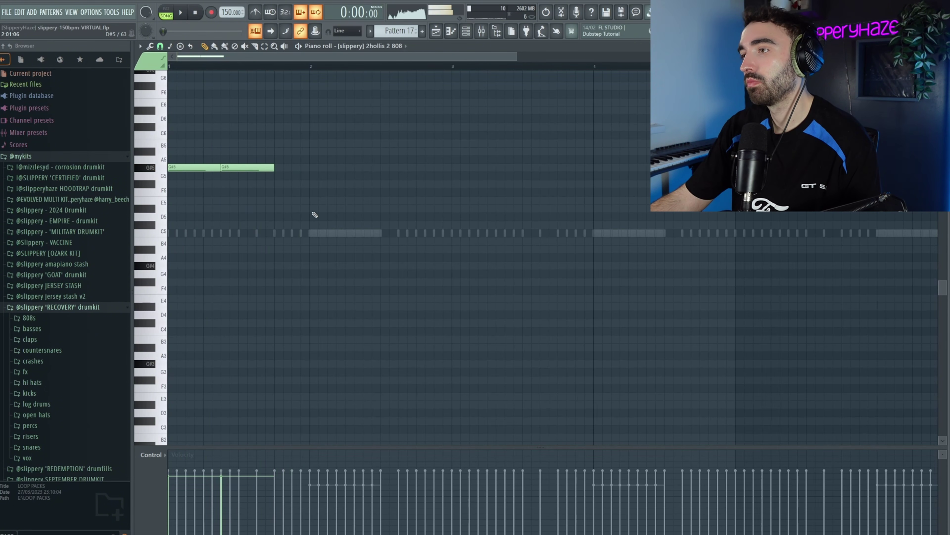
Fill bar 2 of the 808 pattern with two consecutive E5 notes starting on the first beat, and play the pattern
click(311, 209)
drag(312, 210, 310, 199)
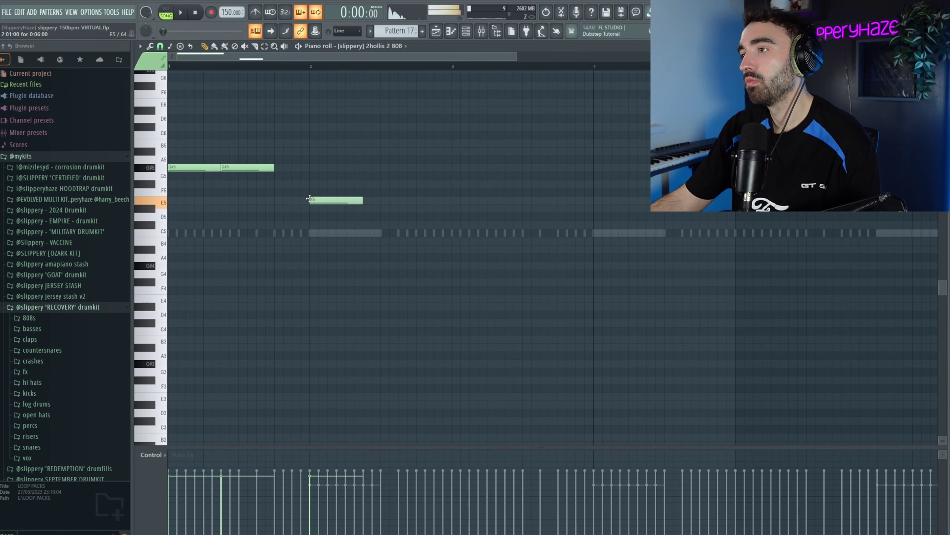
key(space)
scroll(305, 216, down, 3)
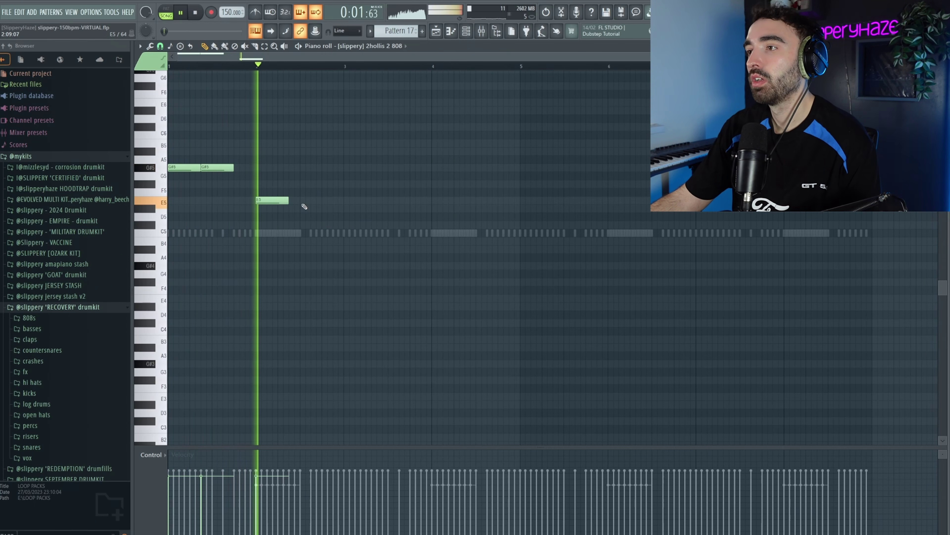
click(313, 201)
Duplicate the two-bar 808 phrase into bars 3 and 4 and clear the selection
drag(289, 201, 168, 100)
key(ctrl+b)
scroll(306, 158, down, 2)
ctrl+click(308, 156)
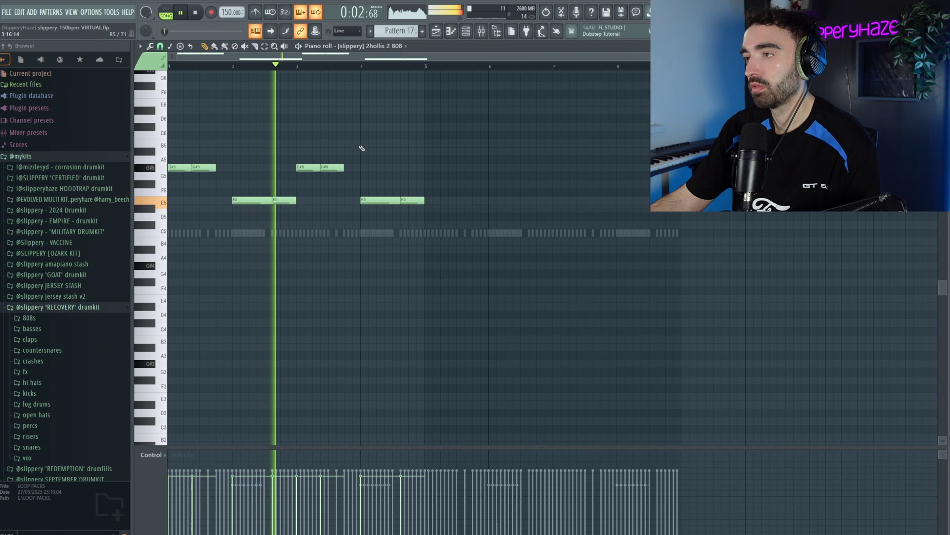
Delete the second E5 note in bar 4 and shorten the remaining one to the first half of the bar
scroll(361, 148, up, 1)
right_click(406, 200)
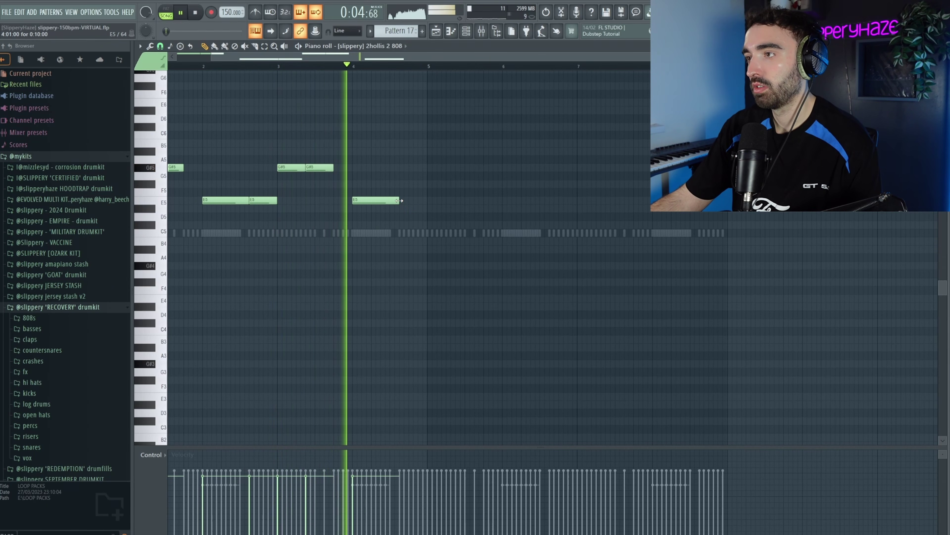
drag(399, 200, 393, 200)
key(space)
Place three C#5 808 notes across the second half of bar 4 and shorten them so gaps separate them
click(395, 225)
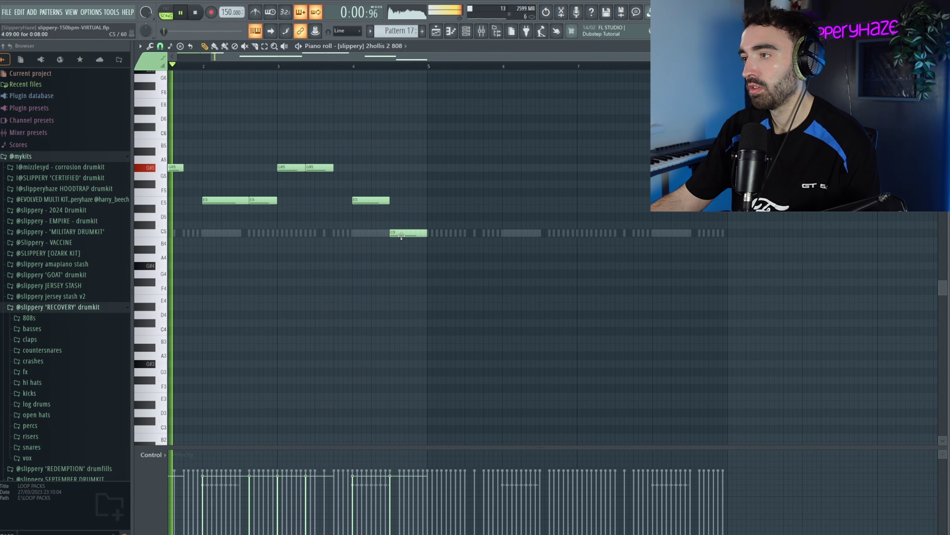
scroll(402, 224, up, 2)
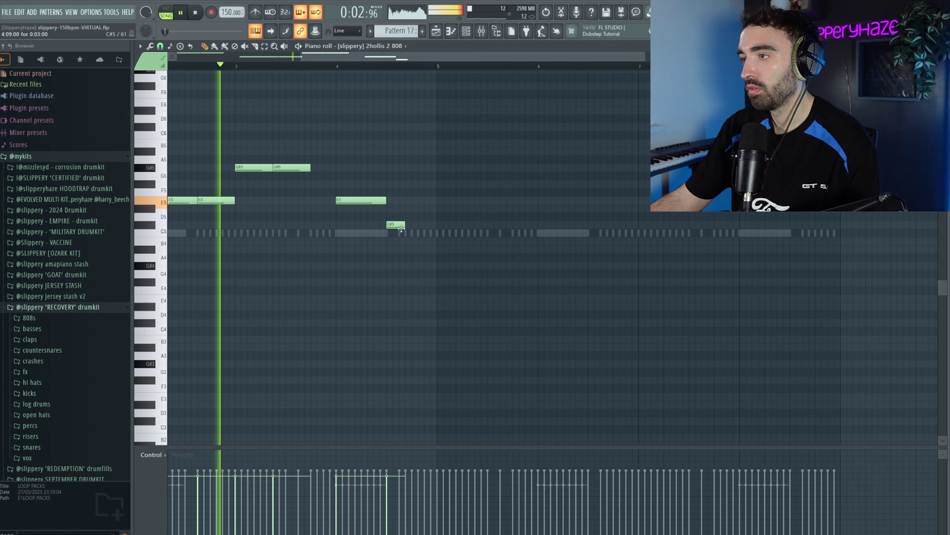
click(415, 224)
click(447, 225)
drag(473, 230, 374, 219)
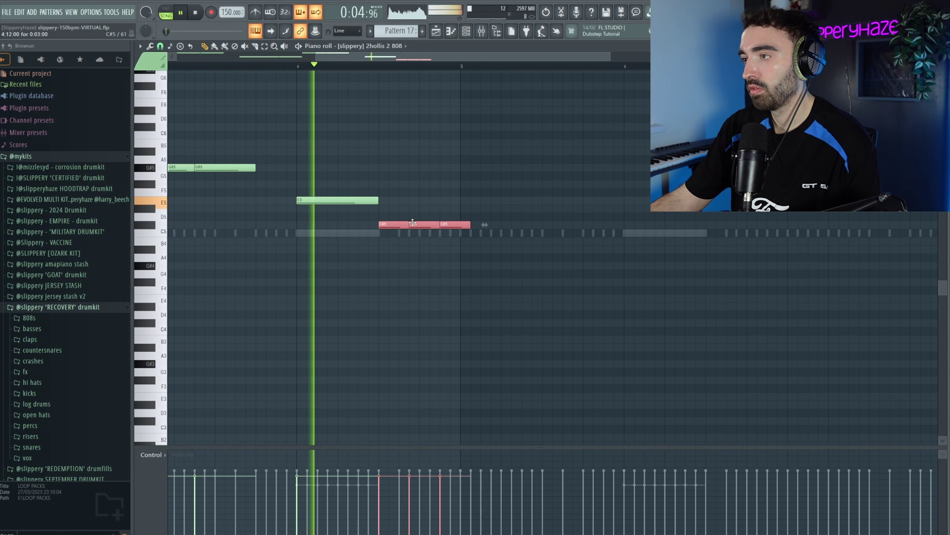
drag(469, 225, 457, 224)
Repeat the whole four-bar 808 phrase through bar 8 and deselect the notes
scroll(423, 179, down, 2)
key(ctrl+a)
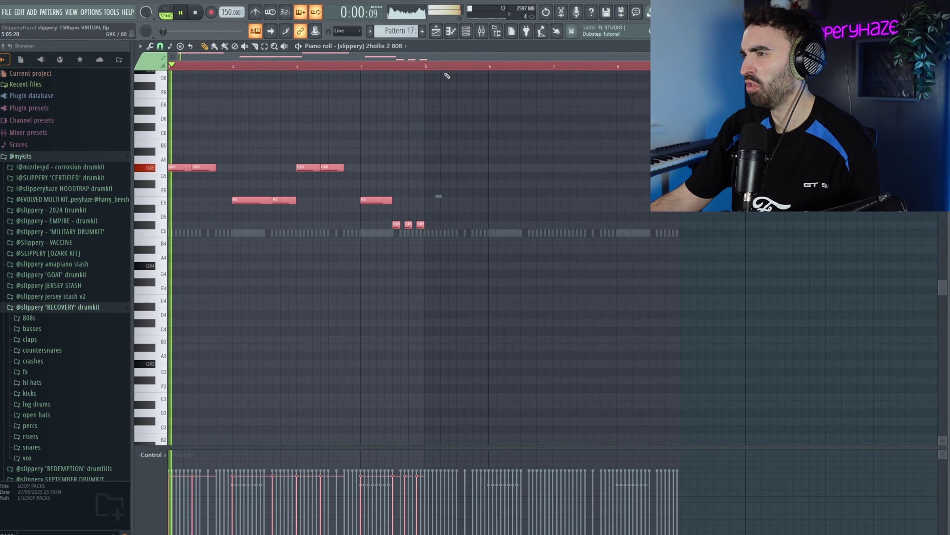
key(ctrl+b)
key(ctrl+d)
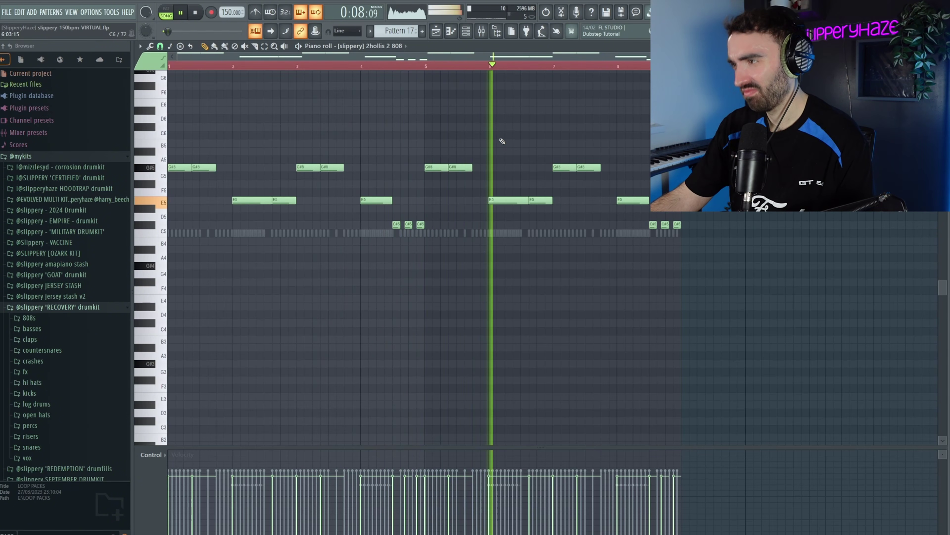
Examine and play back the other eight-bar 808 variations in the piano roll
scroll(503, 146, up, 3)
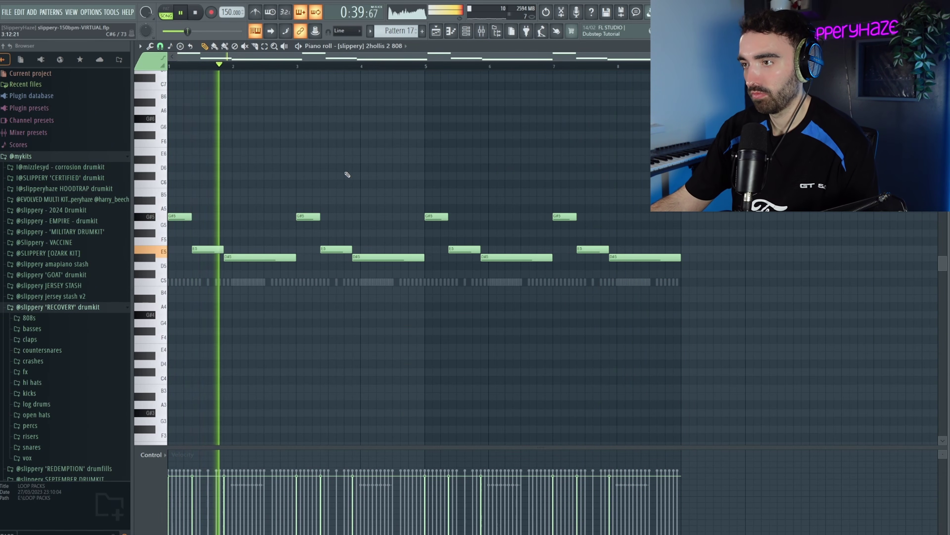
key(ctrl+a)
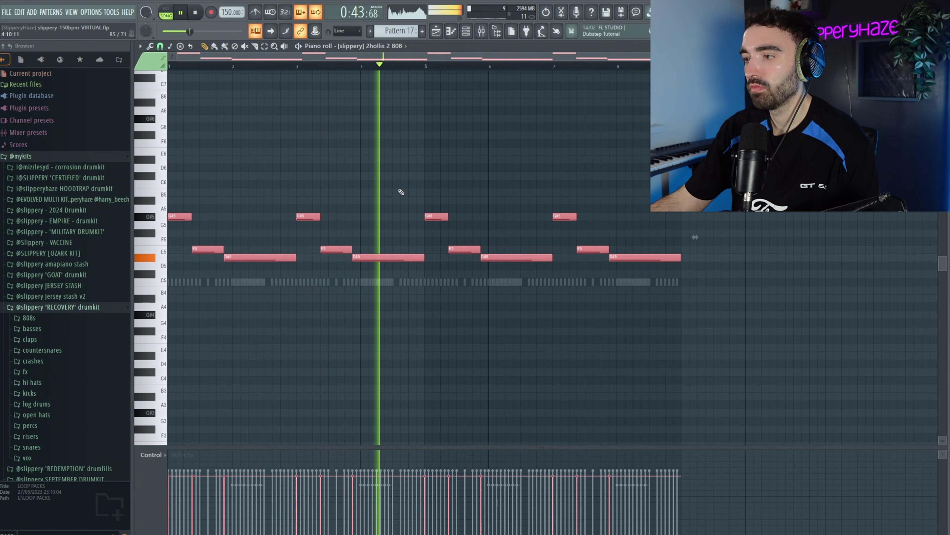
key(ctrl+d)
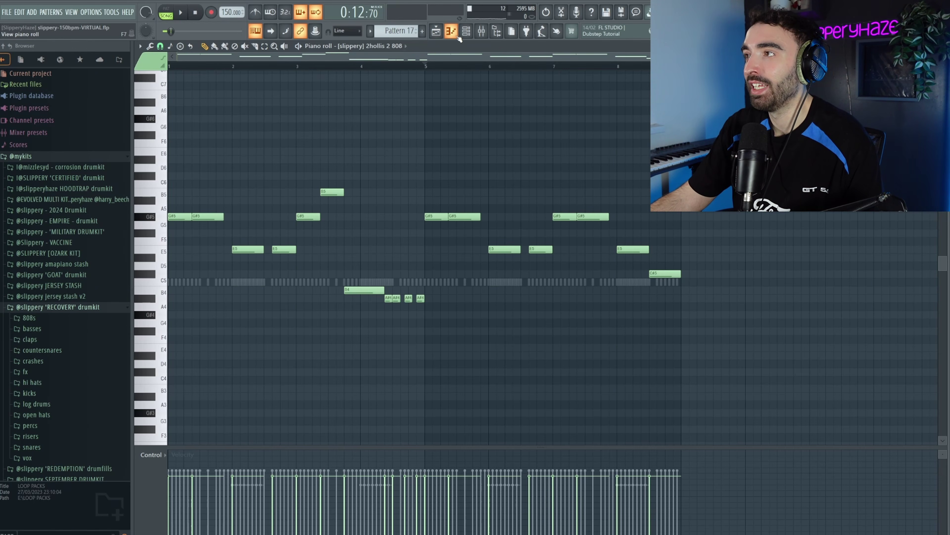
key(space)
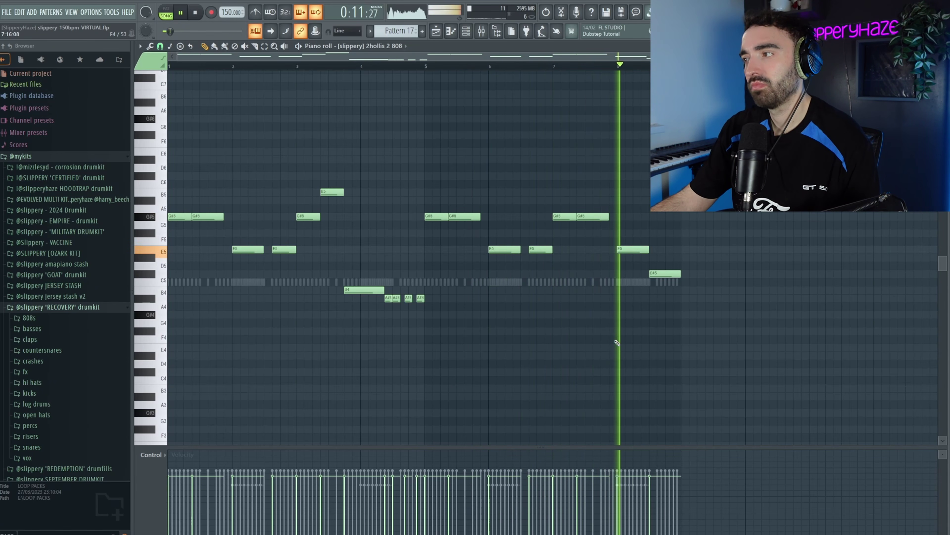
key(space)
Review the playlist arrangement by selecting the clips in bars 9 to 24 and those of the following section, and play it back
key(F5)
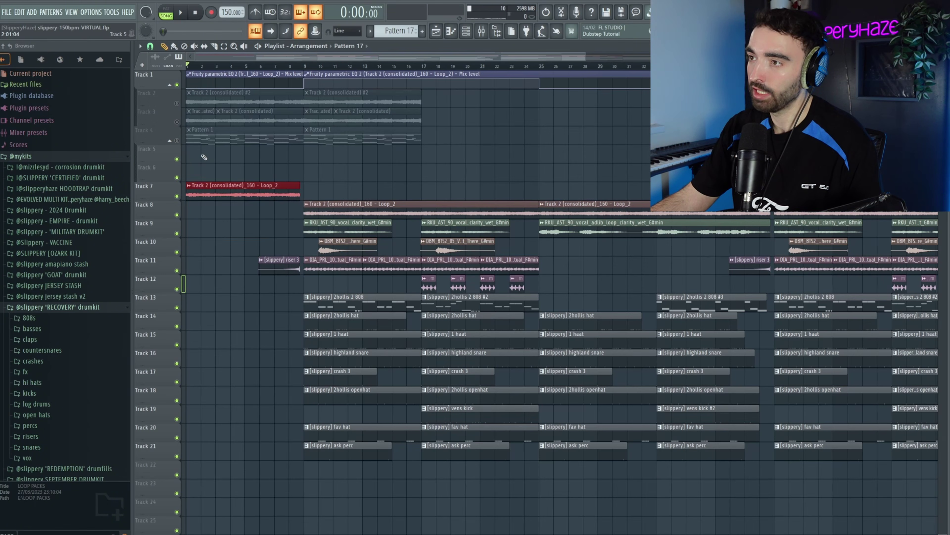
drag(475, 456, 340, 187)
scroll(342, 187, down, 3)
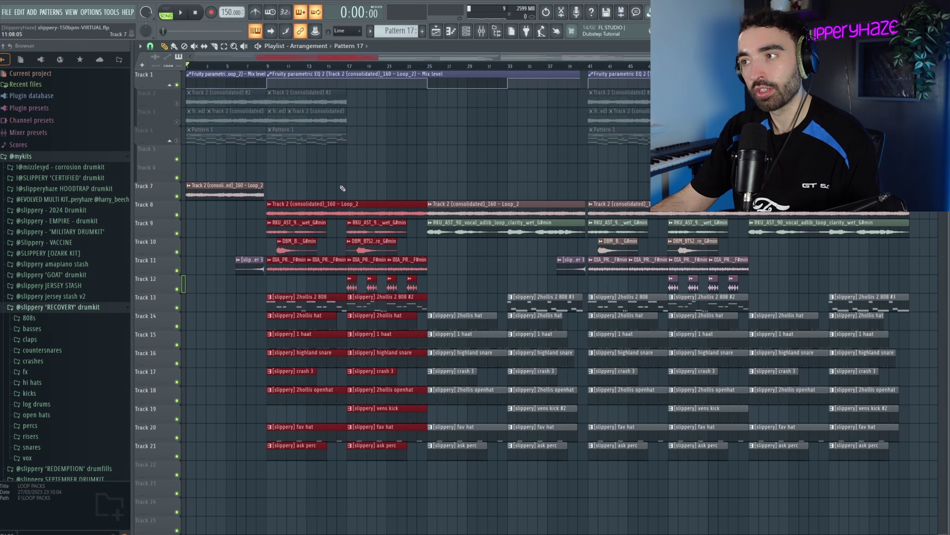
drag(452, 470, 578, 174)
ctrl+click(488, 303)
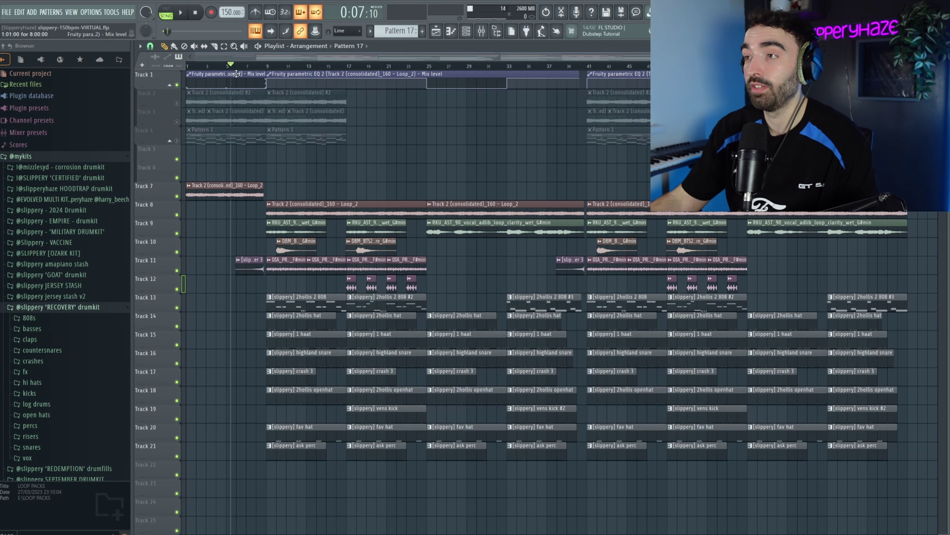
key(space)
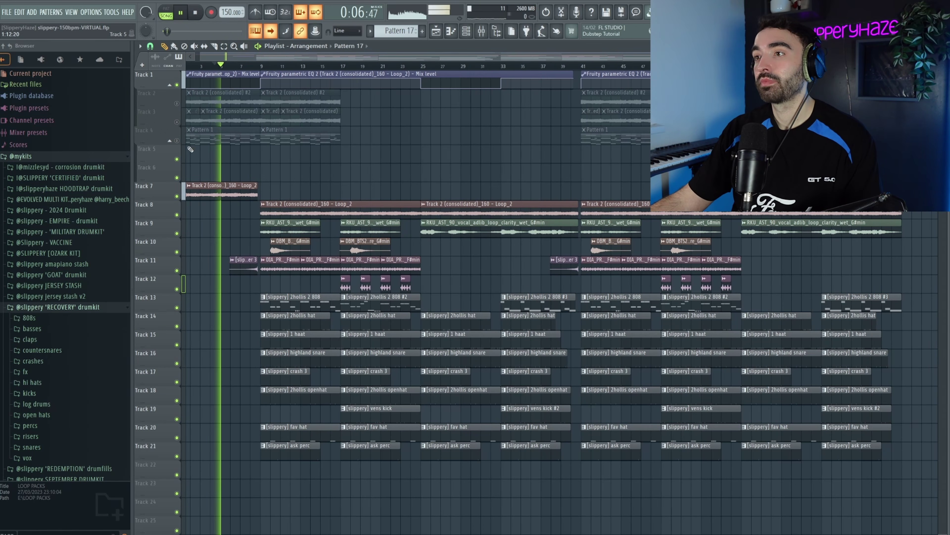